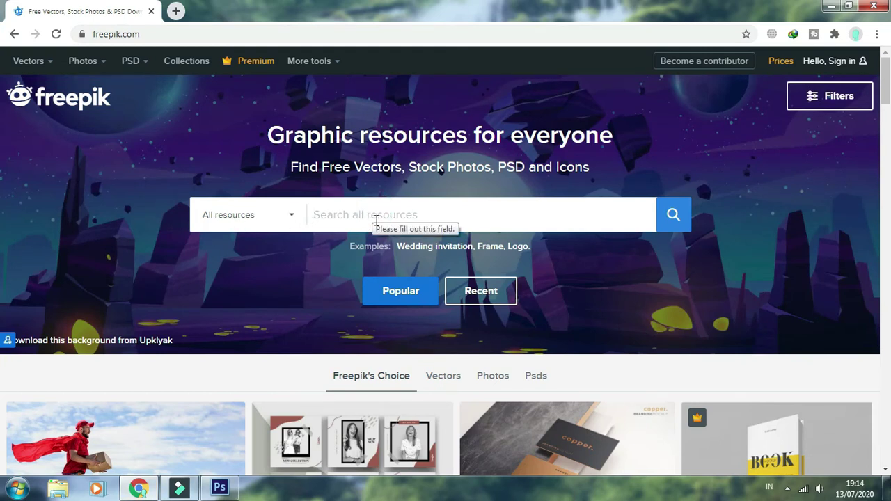
# Enter 'smartphone case mockup' in the Freepik search box without submitting it
pyautogui.write('mockup')
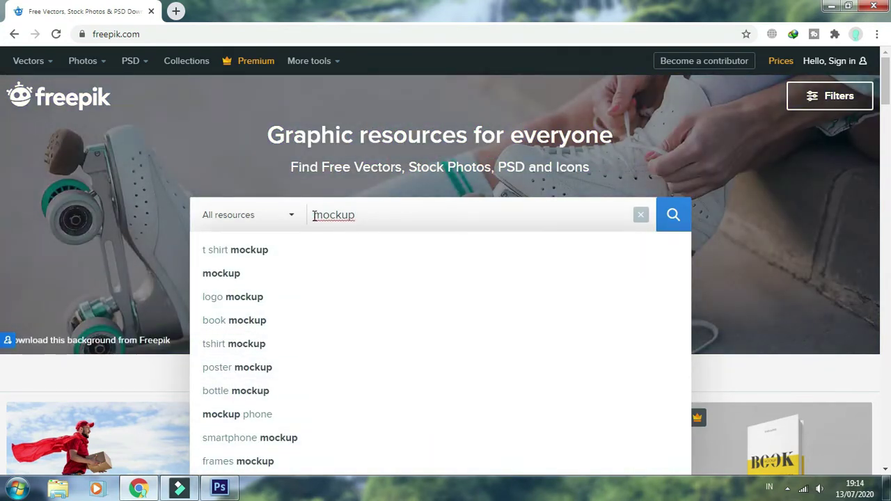
pyautogui.click(312, 215)
pyautogui.write('smartphone case')
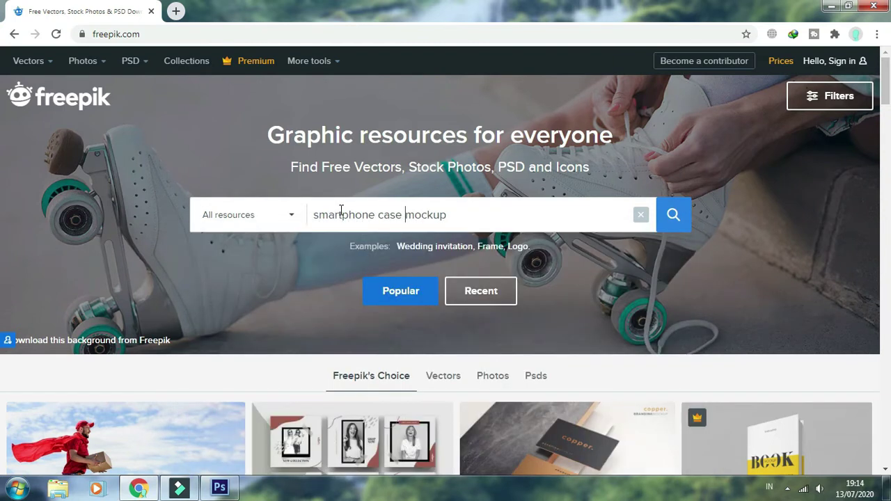
pyautogui.click(483, 215)
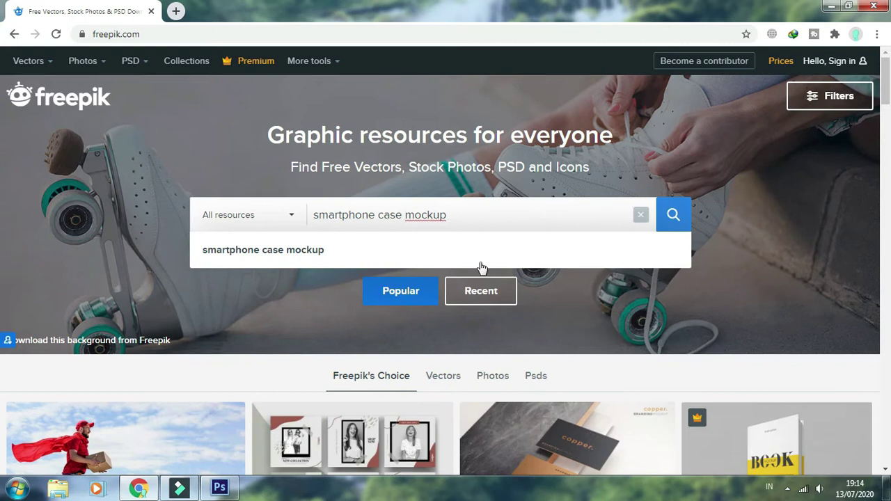
# Search Freepik for smartphone case mockups and view the white phone case template's download options
pyautogui.click(670, 215)
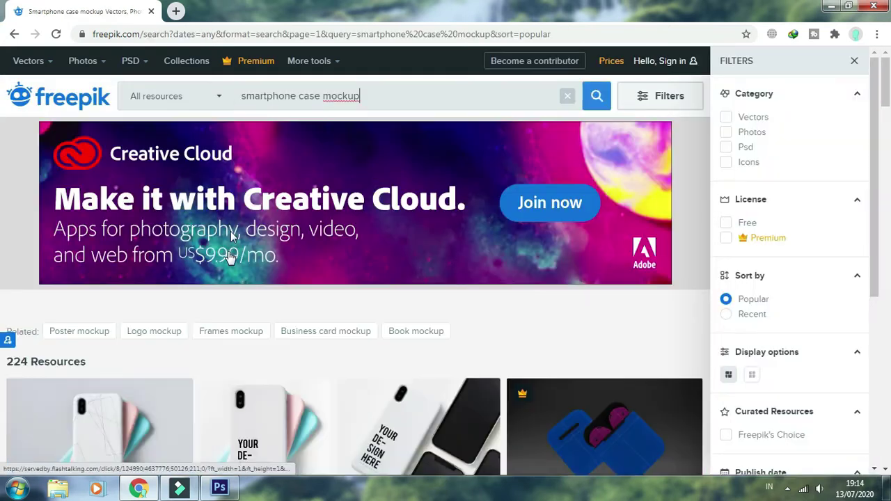
pyautogui.scroll(-2, 404, 264)
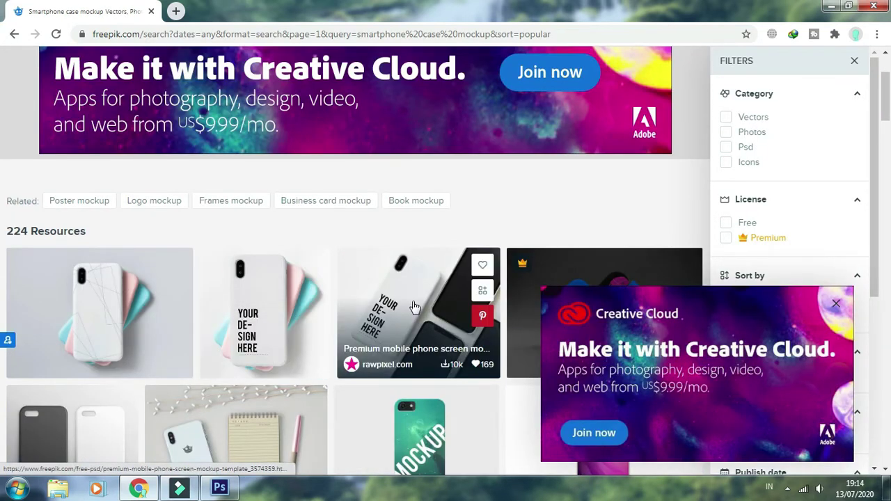
pyautogui.click(254, 294)
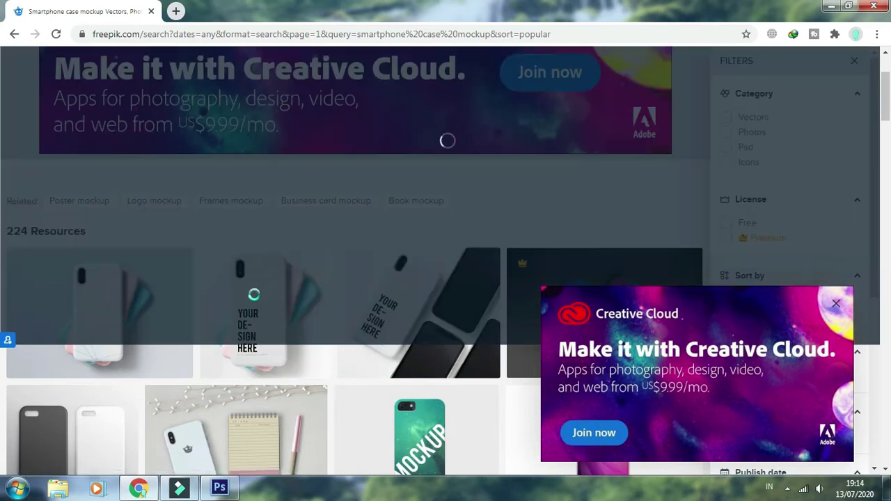
pyautogui.click(846, 302)
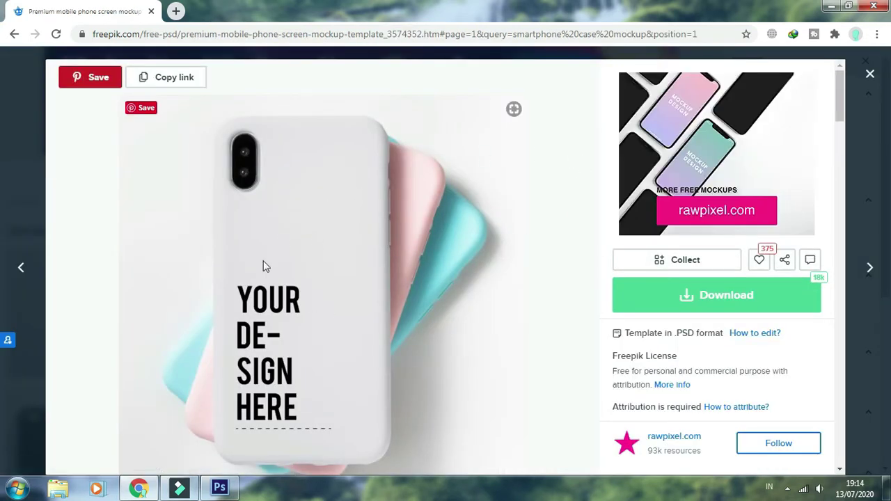
pyautogui.click(721, 300)
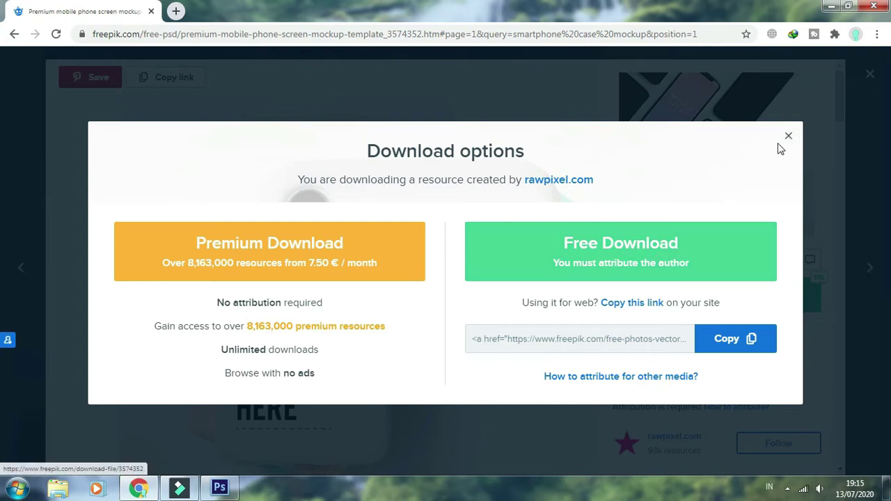
# Close the download options and template preview, then minimize the browser to the desktop
pyautogui.click(801, 128)
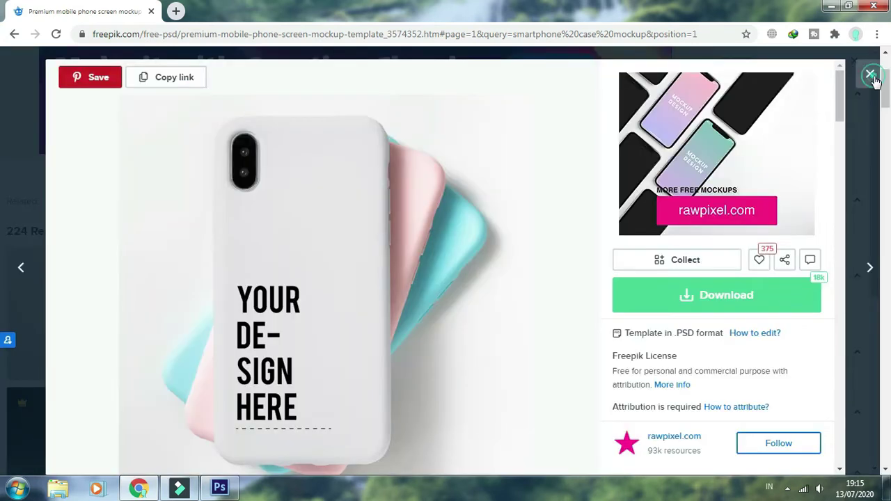
pyautogui.click(870, 74)
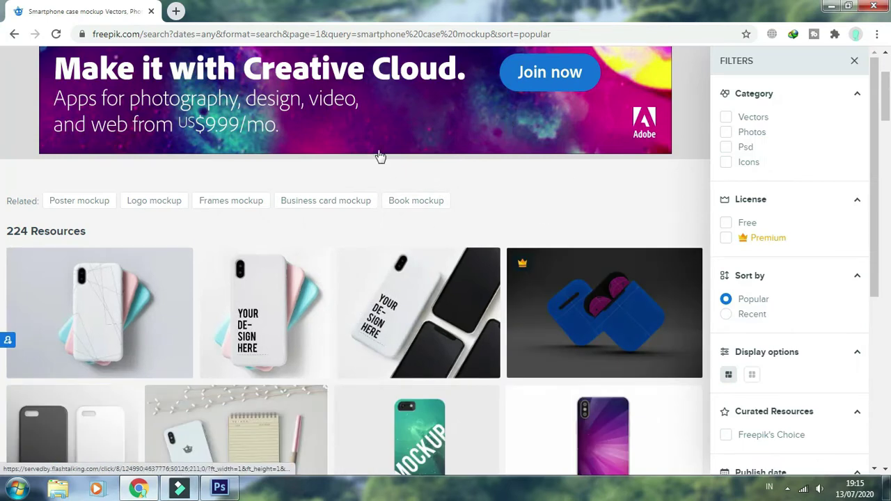
pyautogui.moveTo(235, 429)
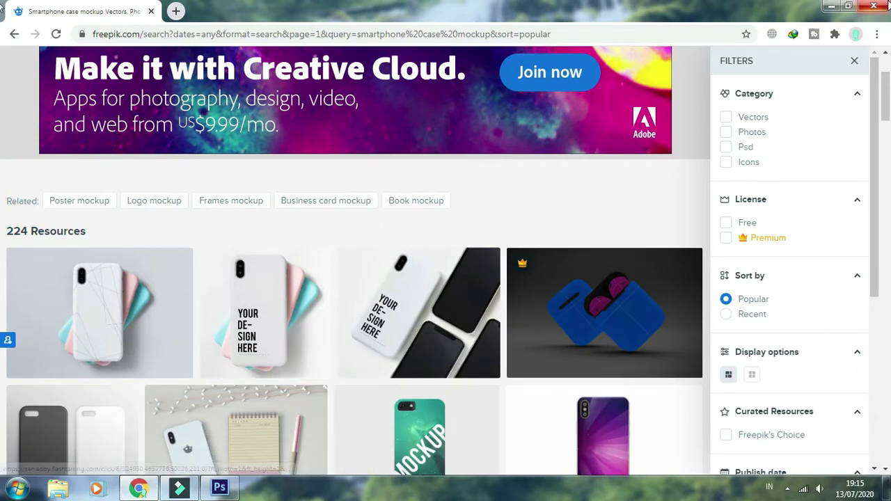
pyautogui.click(139, 488)
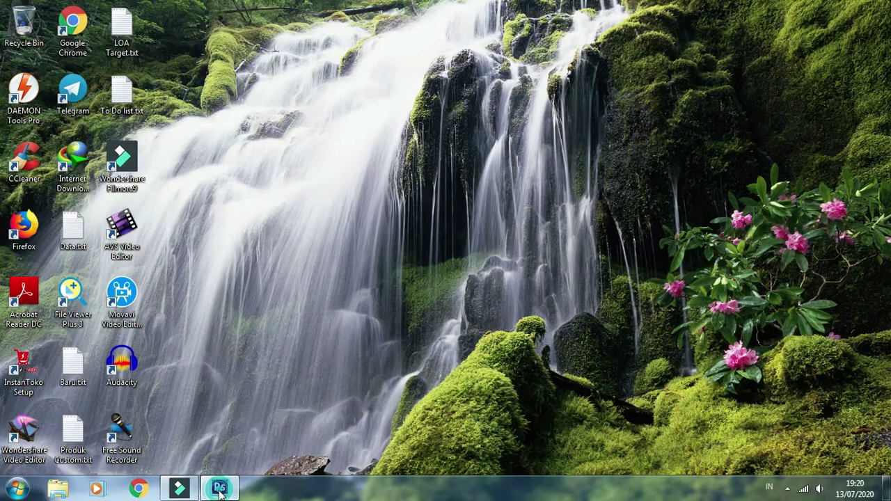
# Bring Photoshop forward and open the Cover smart object in the 'Place your design here' group
pyautogui.click(219, 488)
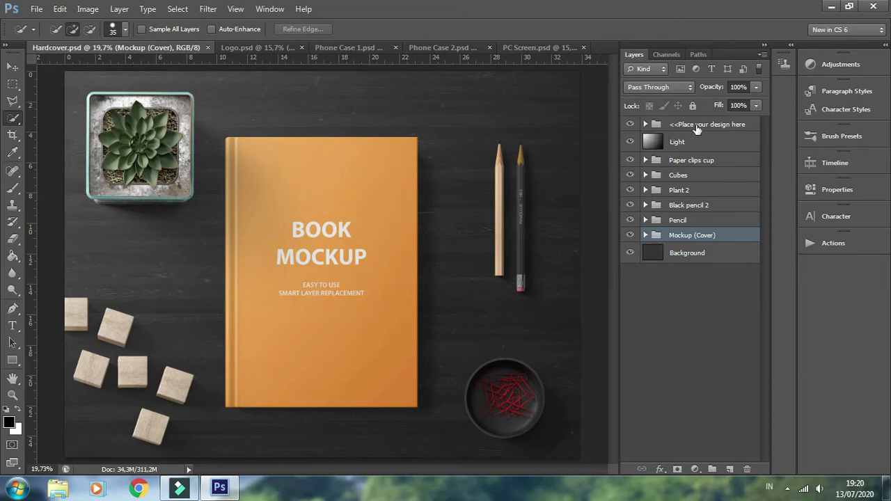
pyautogui.click(645, 124)
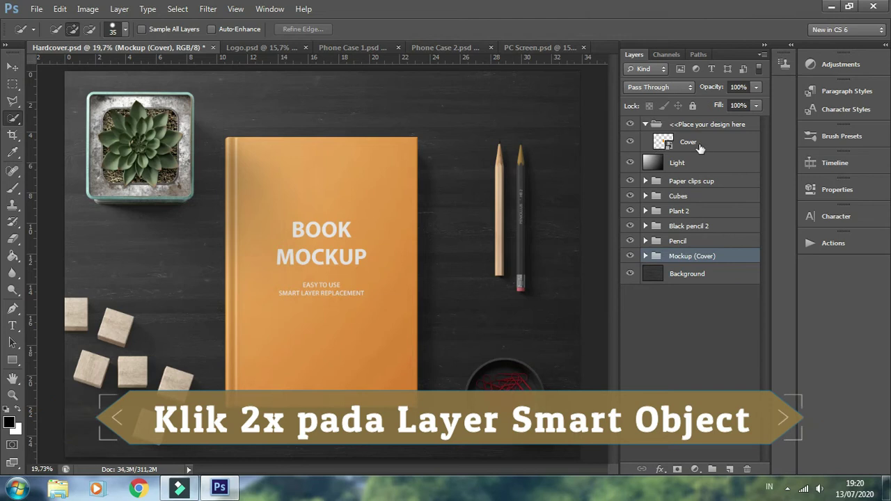
pyautogui.doubleClick(664, 144)
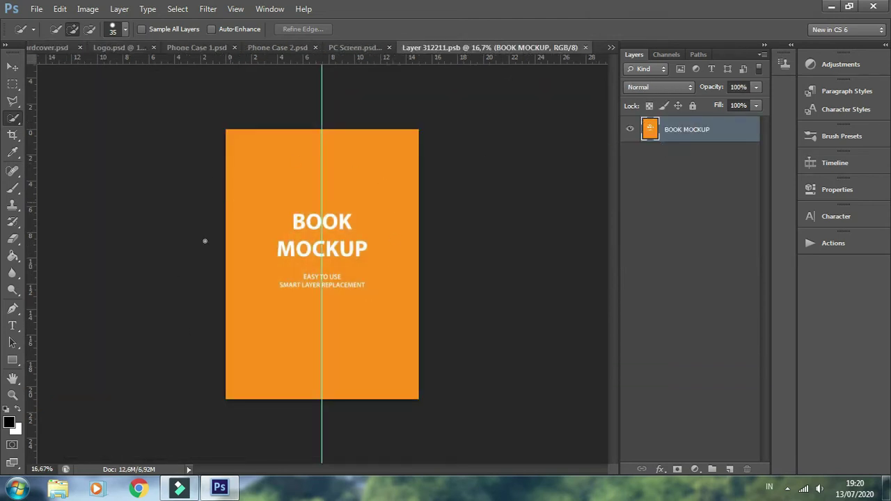
# Place Cover Hardbook.png from the Images folder into the Cover smart object
pyautogui.click(35, 9)
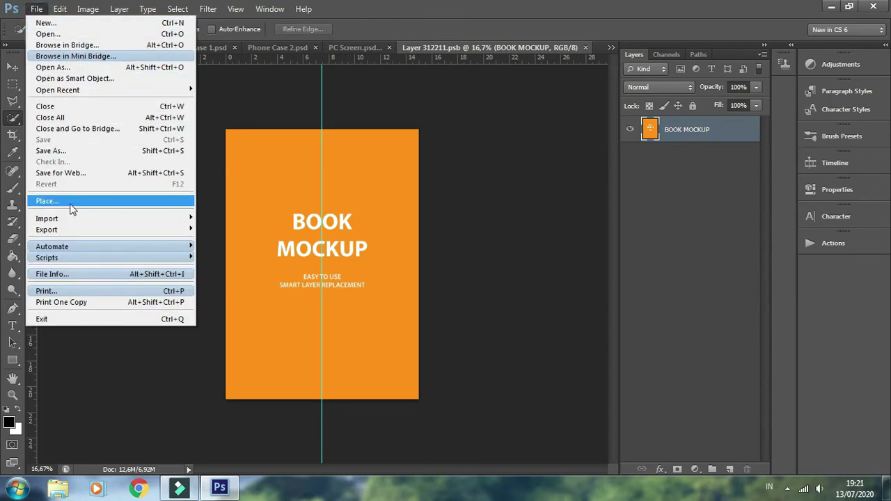
pyautogui.click(72, 201)
pyautogui.click(529, 87)
pyautogui.click(529, 87)
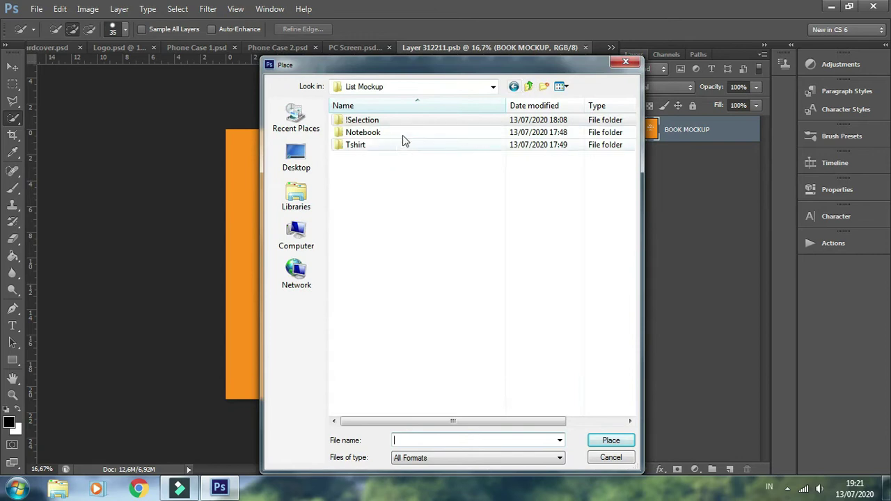
pyautogui.doubleClick(406, 142)
pyautogui.doubleClick(509, 161)
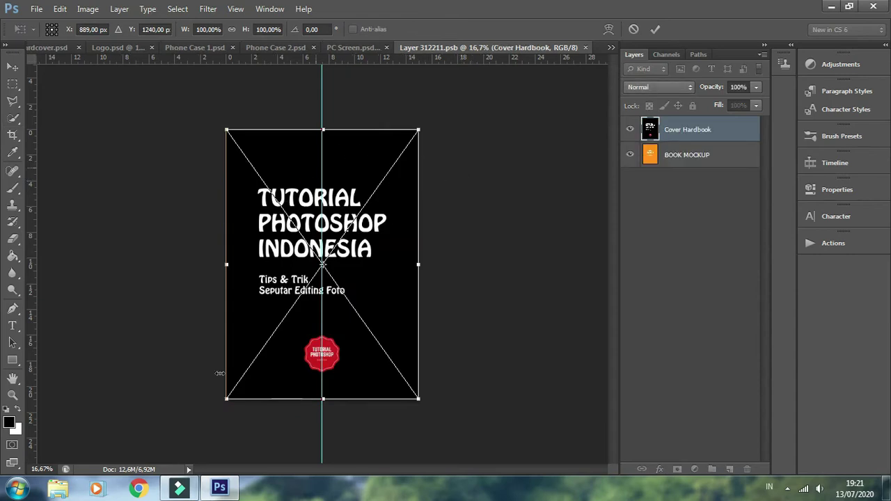
# Scale and nudge the placed cover to fill the page, commit it, and save
pyautogui.moveTo(227, 399); pyautogui.dragTo(224, 402)
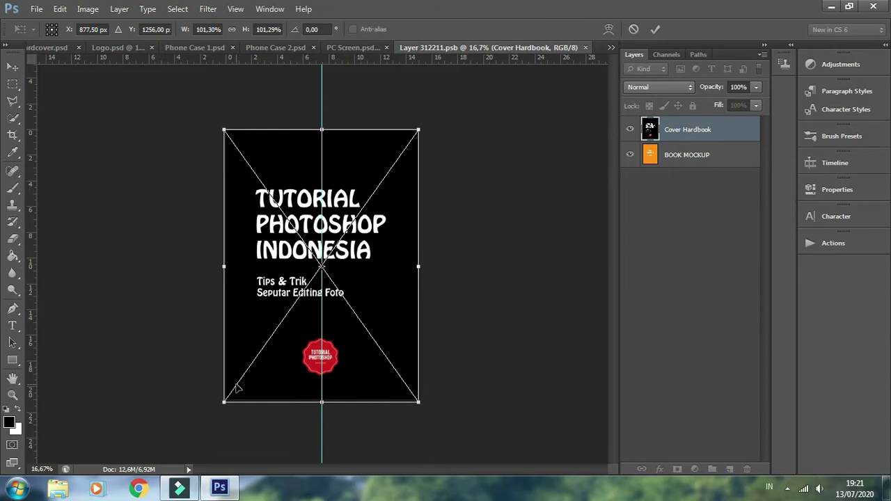
pyautogui.press('Right')
pyautogui.press('w')
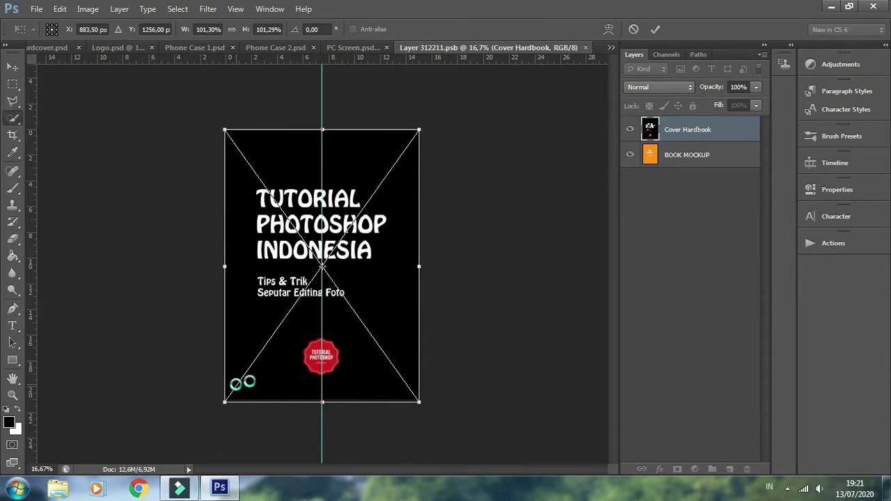
pyautogui.press('Return')
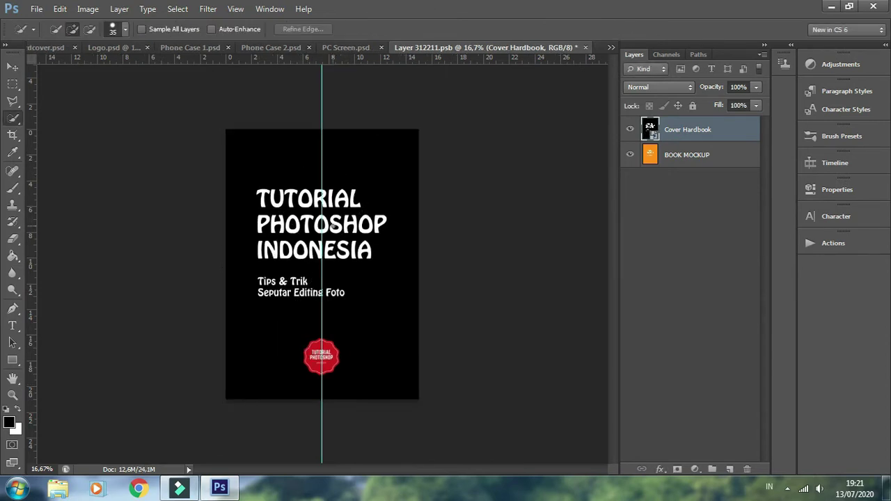
pyautogui.hotkey('ctrl', 's')
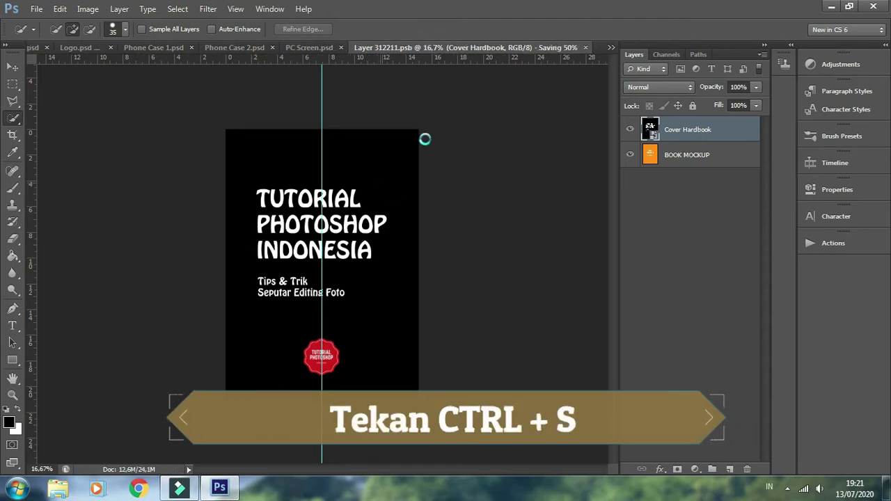
# In Hardcover.psd, hide the Screen and Light layers of the Mockup (Cover) group
pyautogui.click(50, 48)
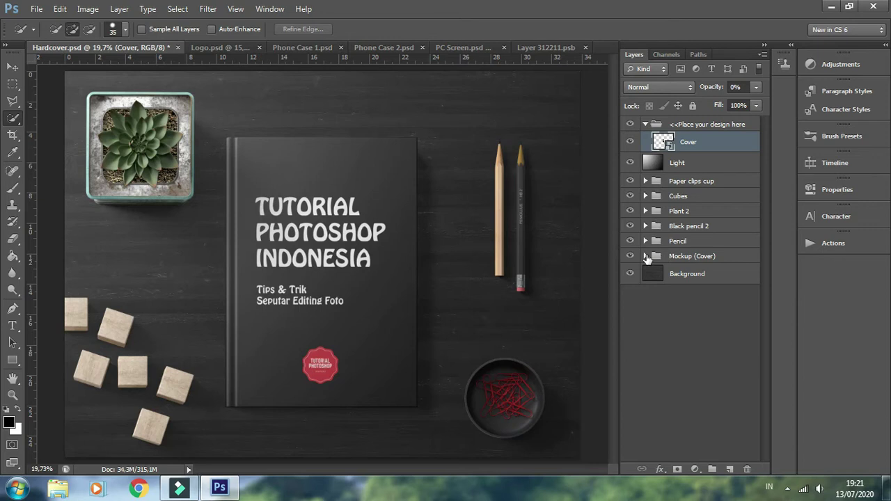
pyautogui.click(646, 257)
pyautogui.click(630, 275)
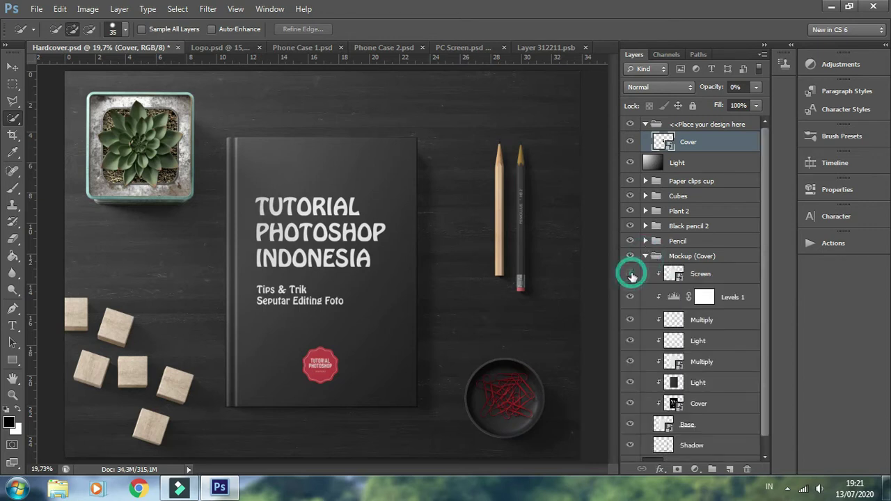
pyautogui.click(630, 297)
pyautogui.click(629, 297)
pyautogui.click(631, 321)
pyautogui.click(631, 320)
pyautogui.click(631, 341)
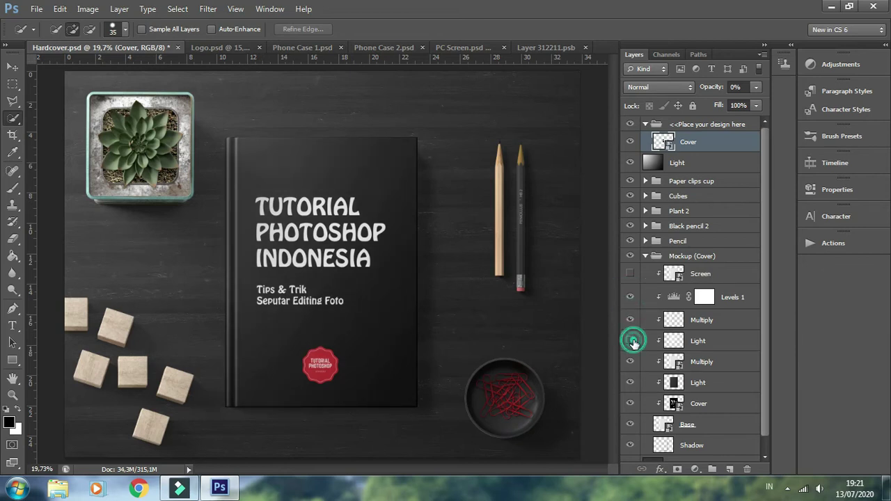
pyautogui.click(630, 383)
pyautogui.click(630, 383)
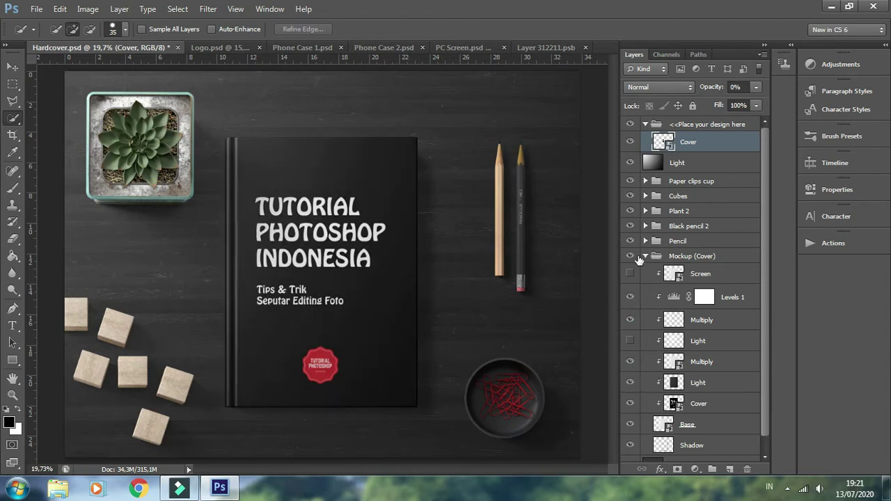
pyautogui.click(645, 257)
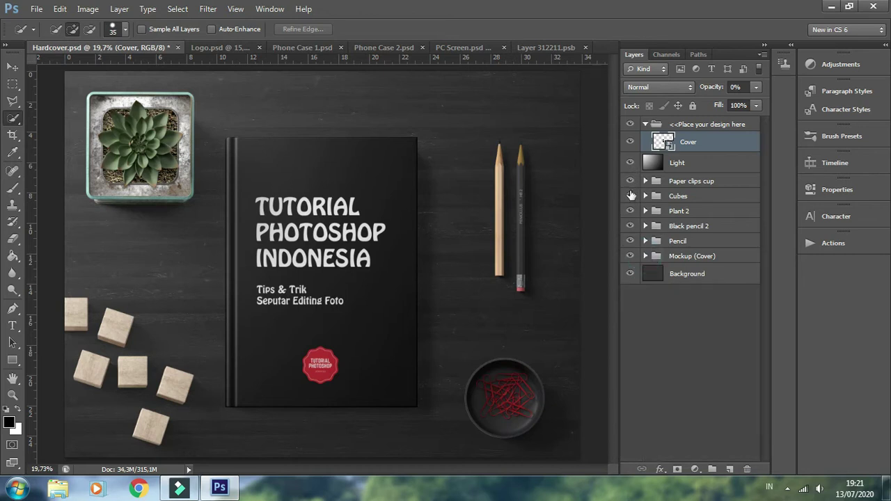
# Toggle the paper clips cup and wooden cubes off and on to preview the scene
pyautogui.click(631, 183)
pyautogui.click(631, 182)
pyautogui.click(630, 197)
pyautogui.click(631, 197)
pyautogui.click(13, 67)
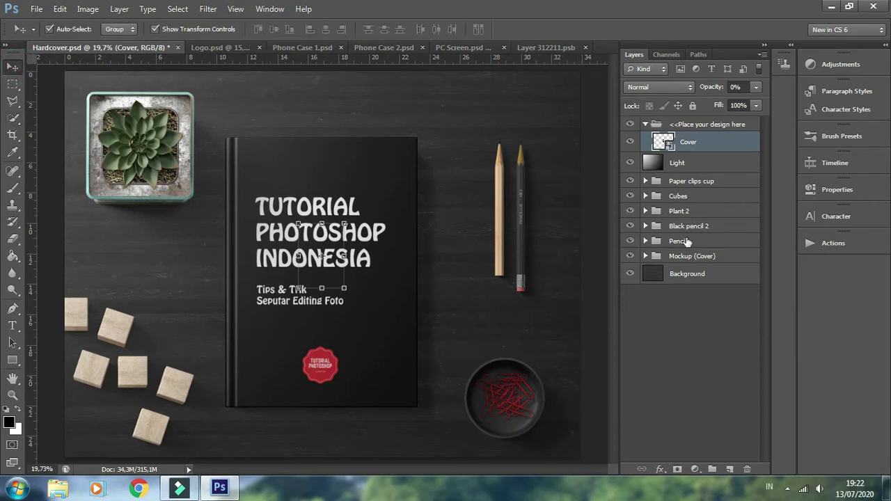
# Move the Pencil group down beside the book and rotate it about 11°
pyautogui.click(687, 241)
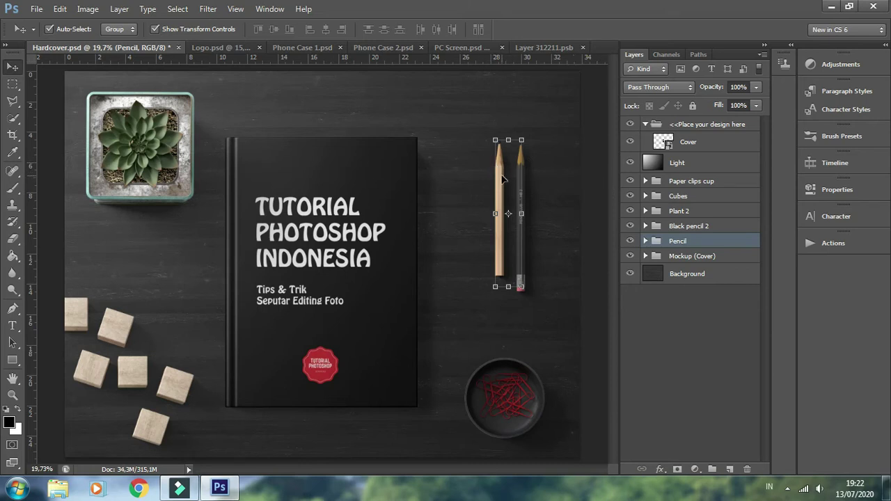
pyautogui.moveTo(503, 180); pyautogui.dragTo(487, 216)
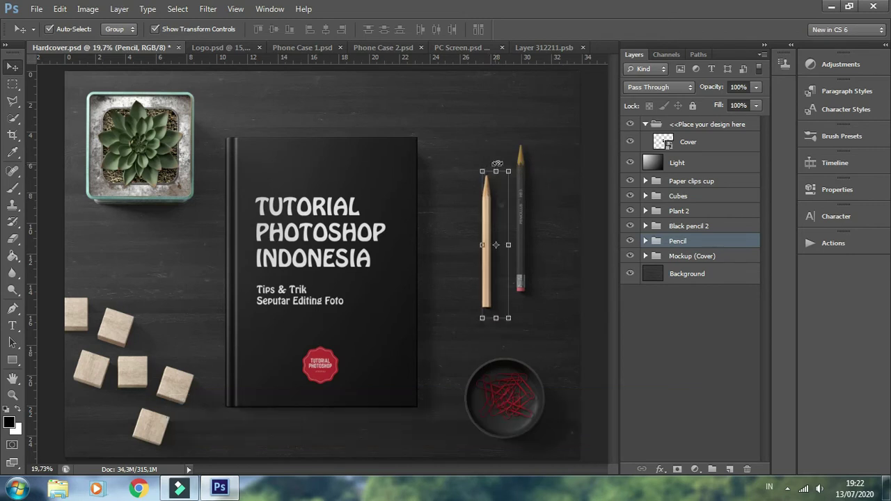
pyautogui.moveTo(500, 162); pyautogui.dragTo(529, 162)
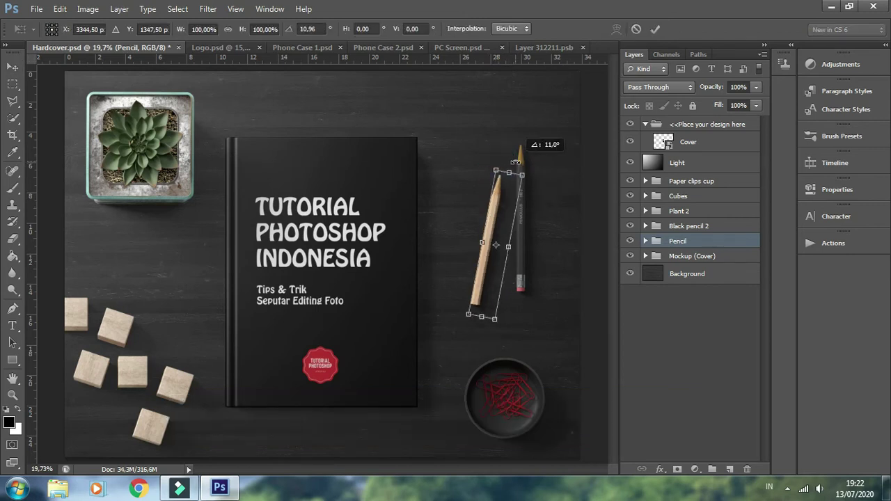
pyautogui.press('Return')
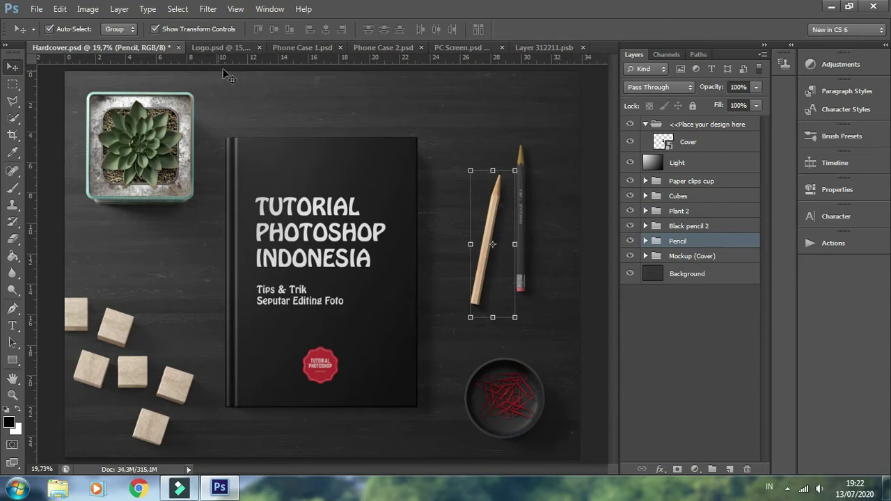
# Close Layer 312211.psb and close Hardcover.psd without saving
pyautogui.click(582, 48)
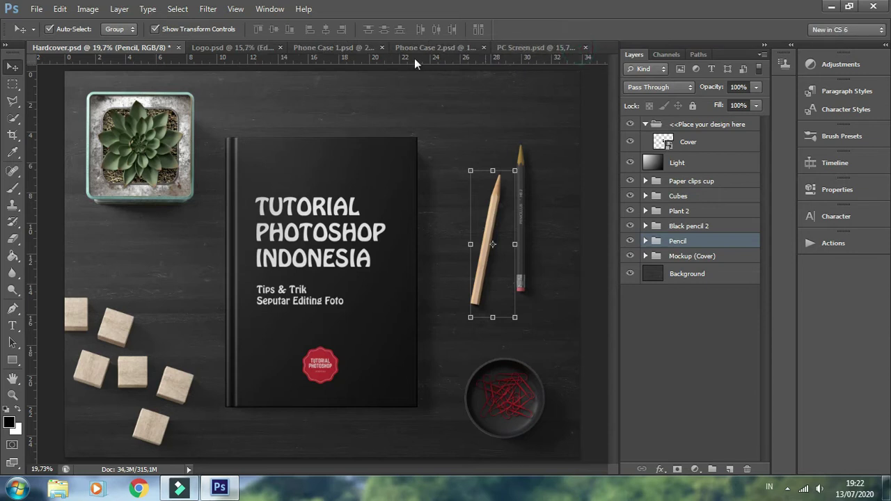
pyautogui.click(179, 48)
pyautogui.click(450, 192)
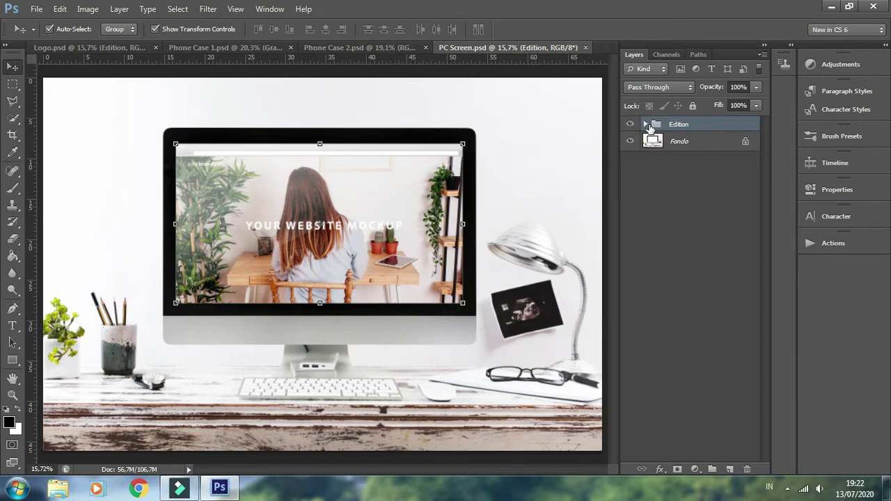
# Expand the Edition, Computer and Adjustment groups in PC Screen.psd's Layers panel
pyautogui.click(646, 125)
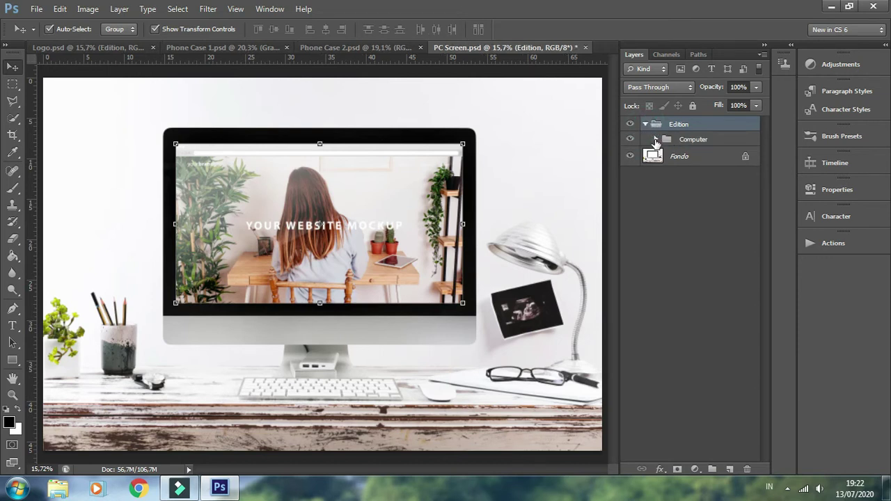
pyautogui.click(655, 139)
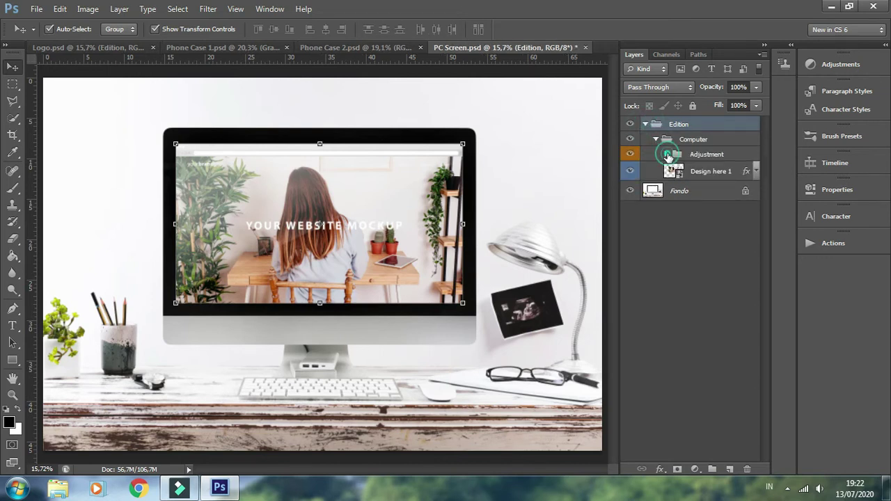
pyautogui.click(666, 155)
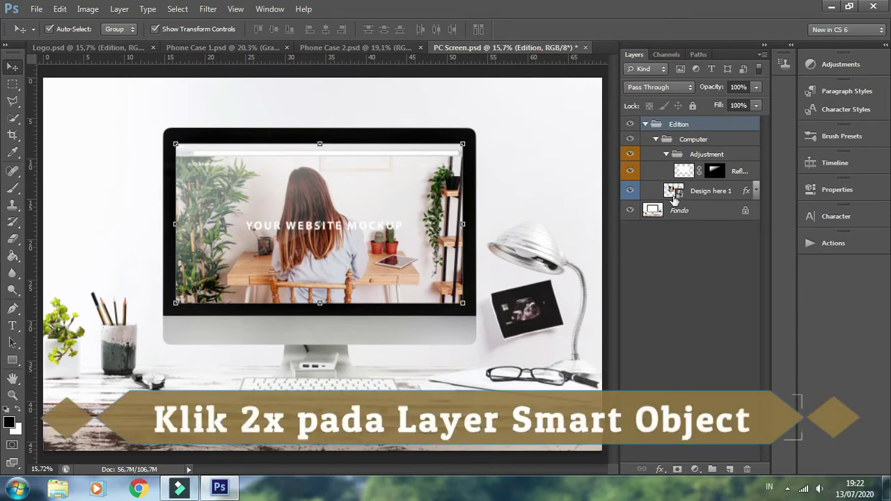
# Open the Design here 1 smart object and expand its Navigation and Design groups
pyautogui.doubleClick(672, 192)
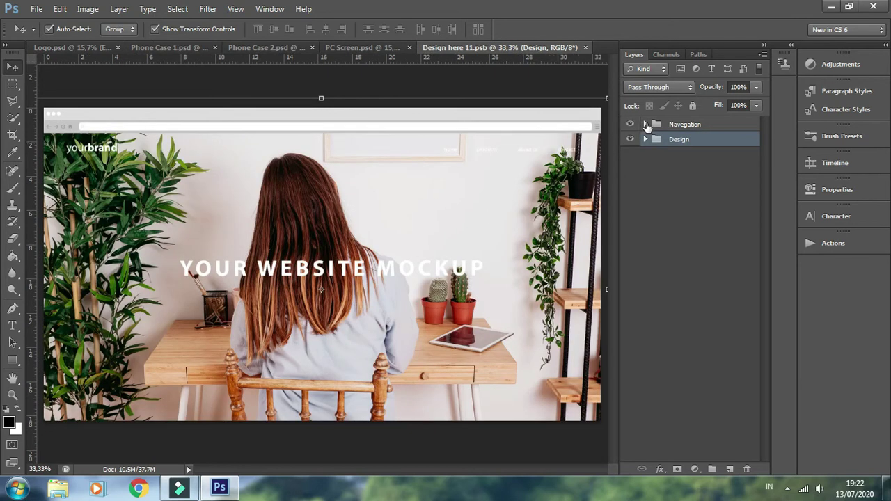
pyautogui.click(645, 125)
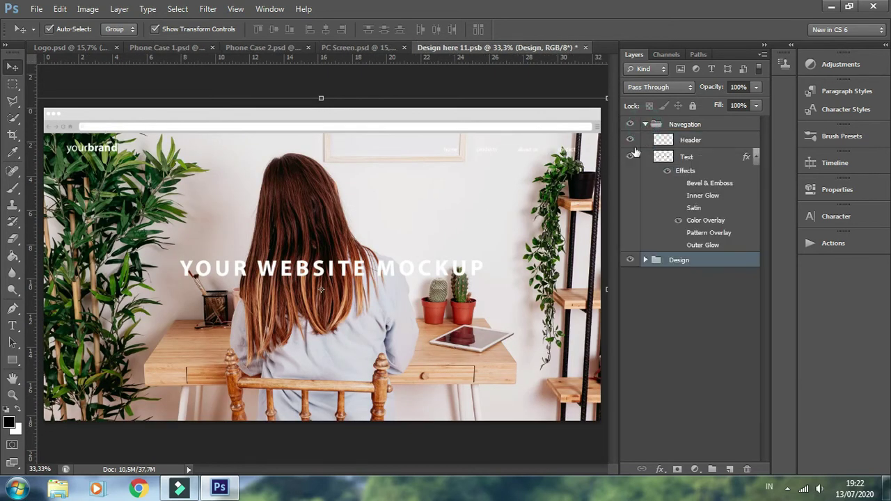
pyautogui.click(645, 260)
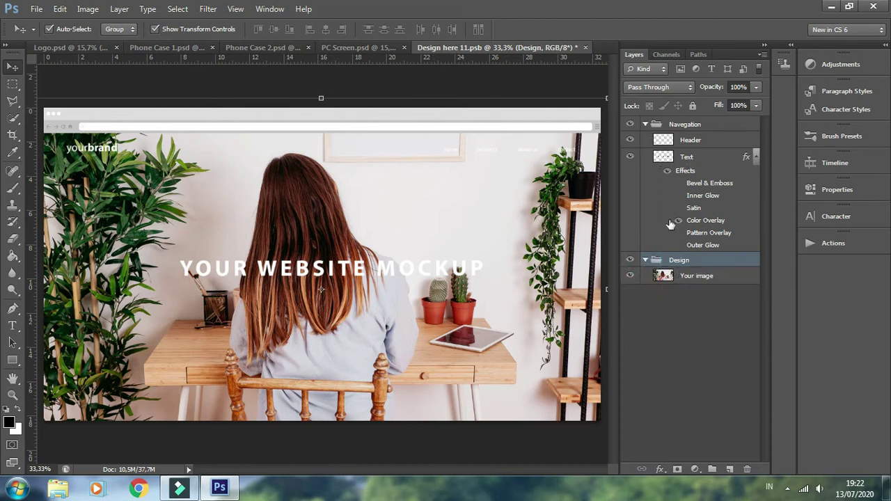
pyautogui.click(37, 9)
# Place Channel Art.png, hide the Text and Header layers, and collapse the Navigation and Design groups
pyautogui.click(48, 201)
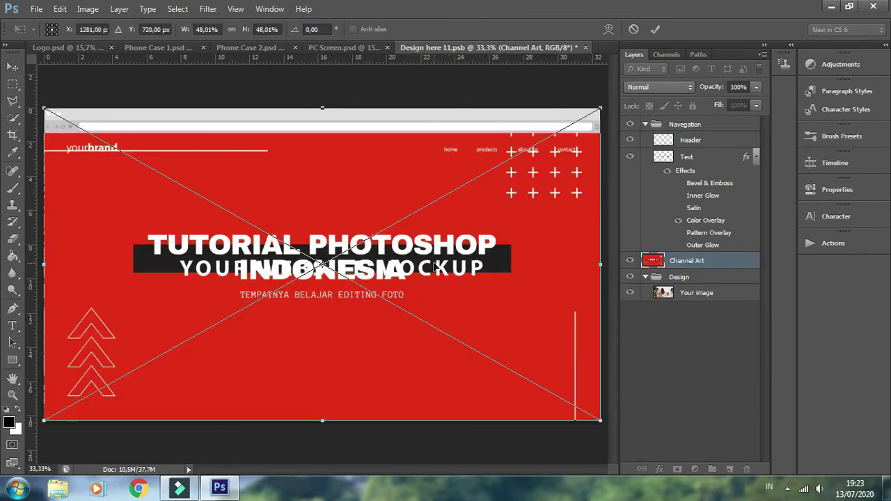
pyautogui.press('Return')
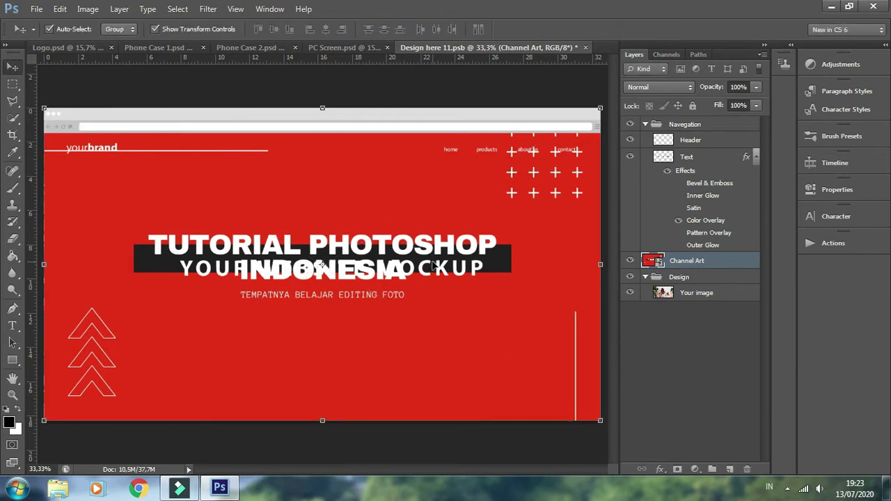
pyautogui.click(631, 159)
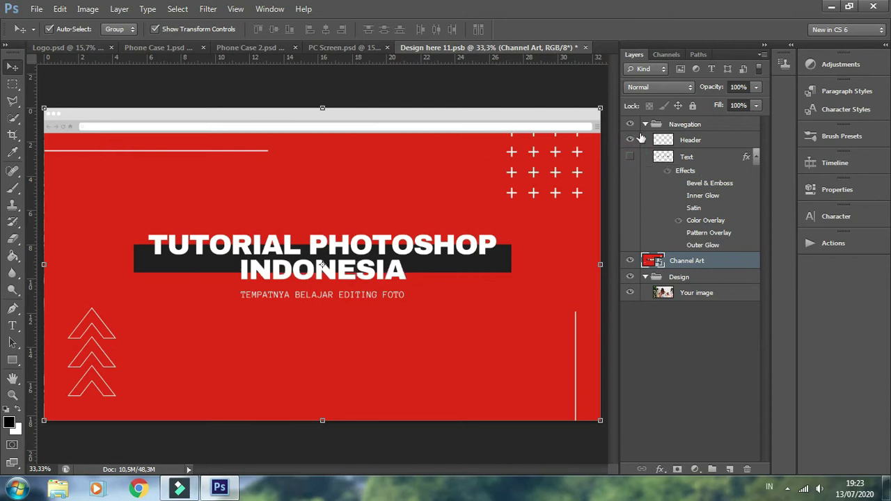
pyautogui.click(630, 140)
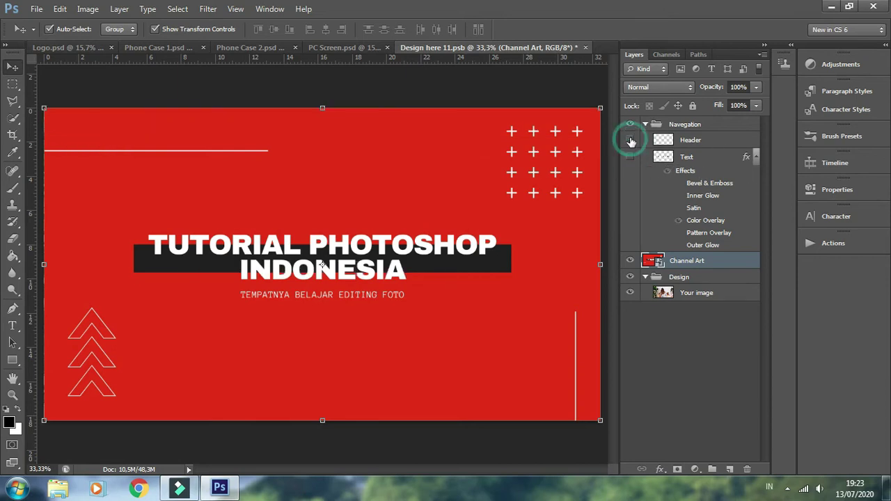
pyautogui.click(643, 124)
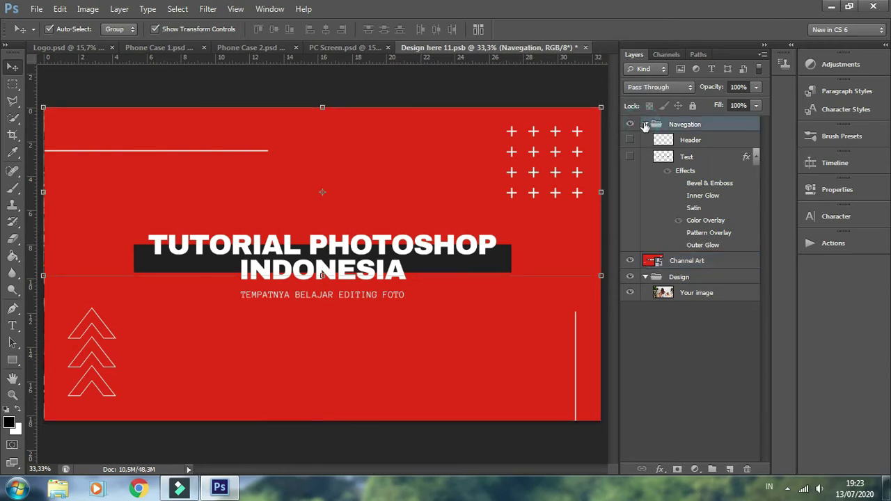
pyautogui.click(645, 124)
pyautogui.click(645, 156)
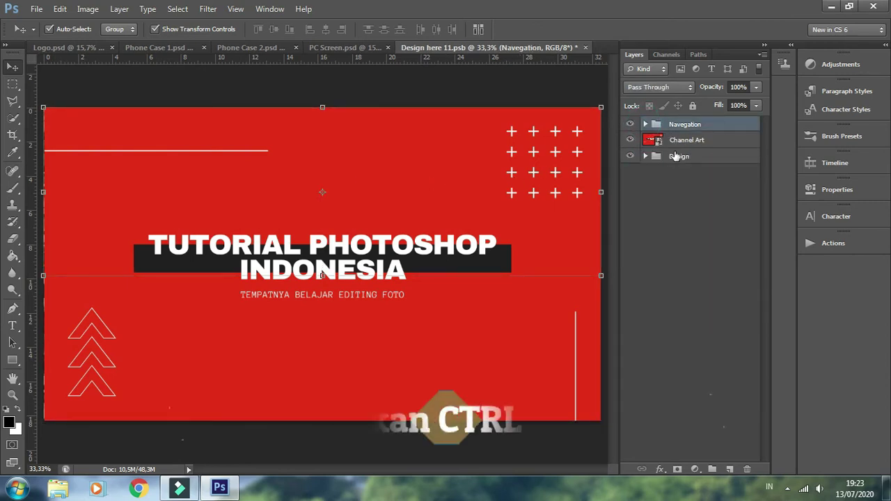
# Save Design here 11.psb and check the red Channel Art in the PC Screen mockup
pyautogui.click(676, 156)
pyautogui.hotkey('ctrl', 's')
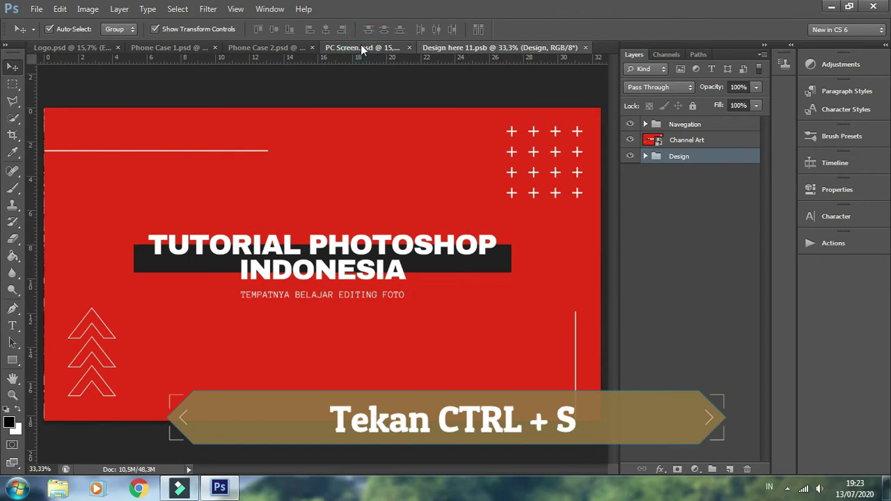
pyautogui.click(361, 47)
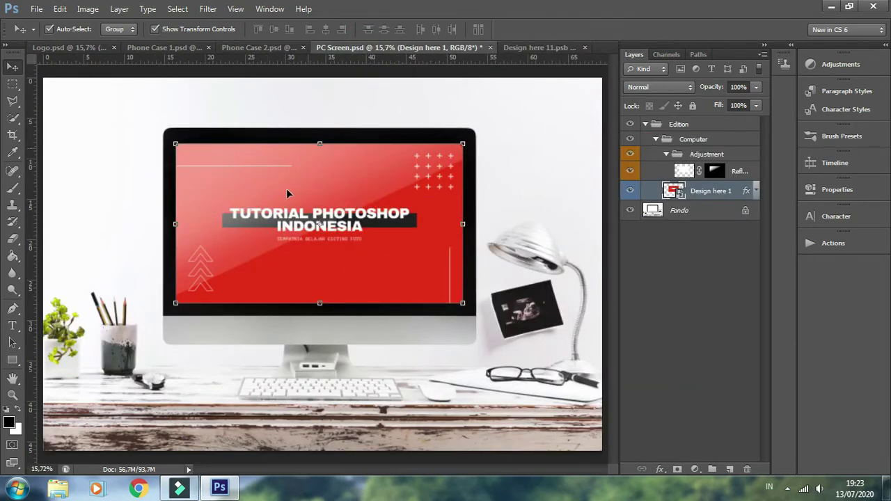
pyautogui.click(630, 172)
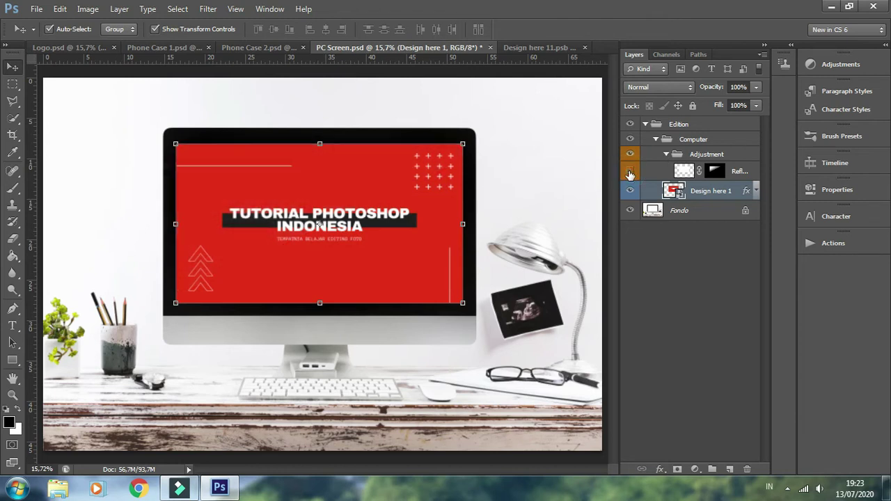
pyautogui.click(630, 172)
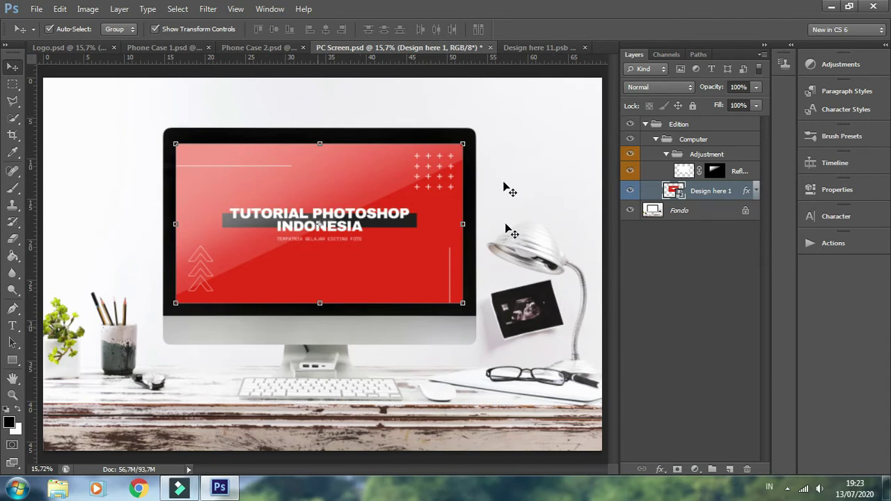
# Close PC Screen.psd without saving, then close Design here 11.psb
pyautogui.click(491, 48)
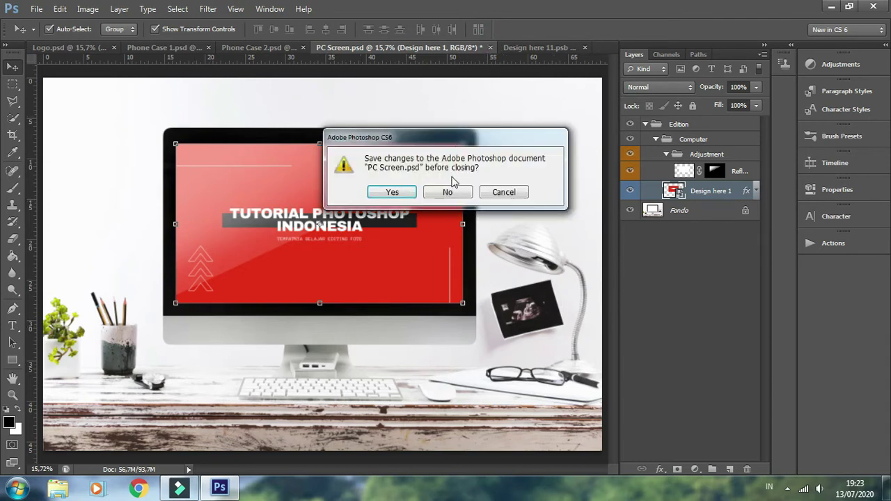
pyautogui.click(455, 191)
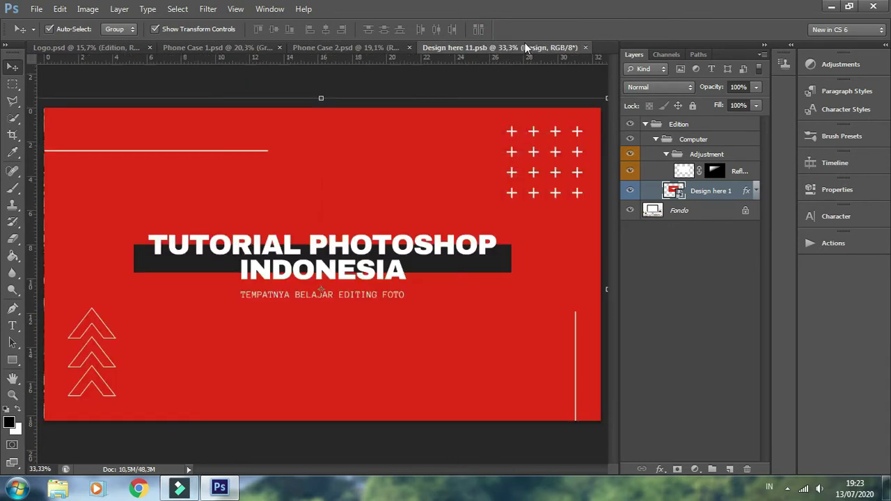
pyautogui.click(586, 47)
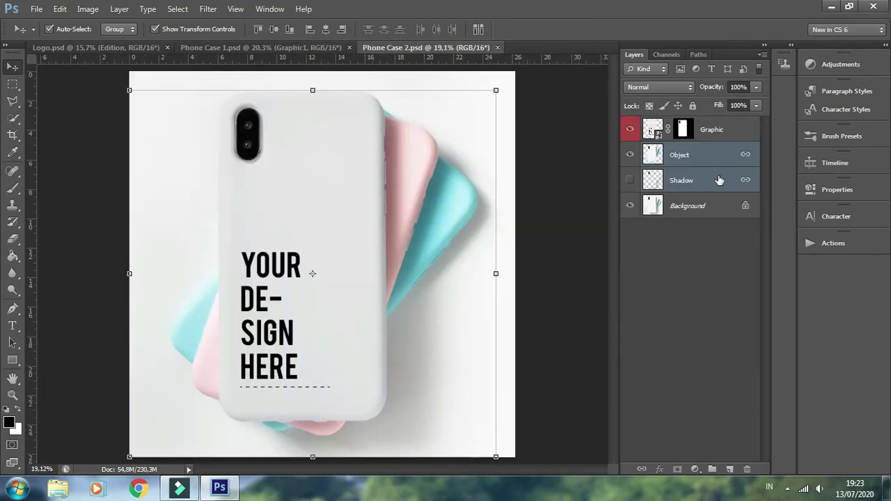
# Place the Asian Women Vector image in the Graphic smart object, enlarged to fill the case
pyautogui.click(631, 181)
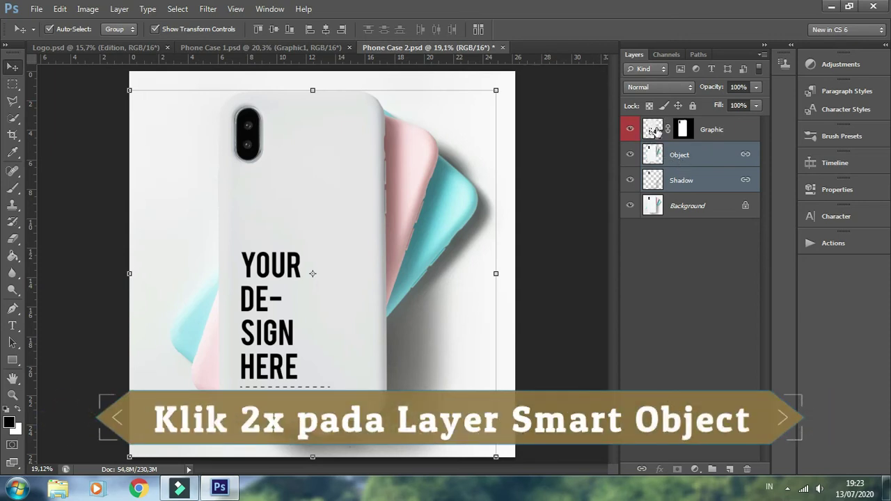
pyautogui.doubleClick(653, 130)
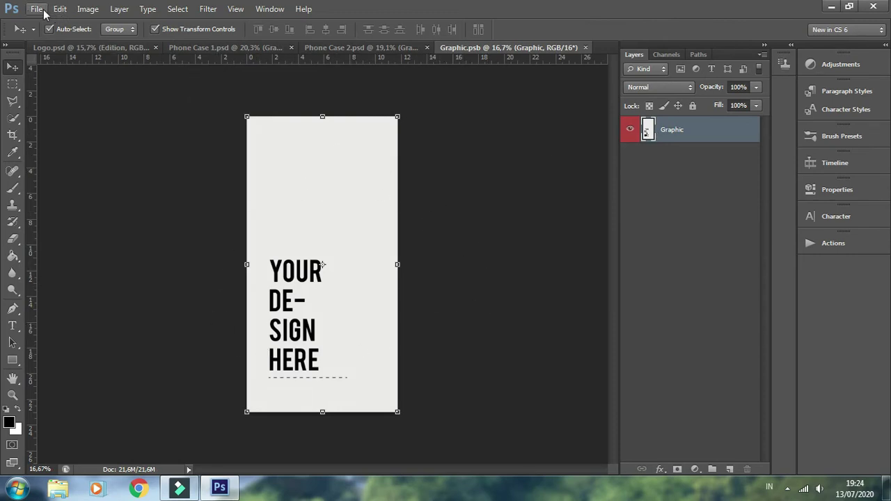
pyautogui.click(36, 9)
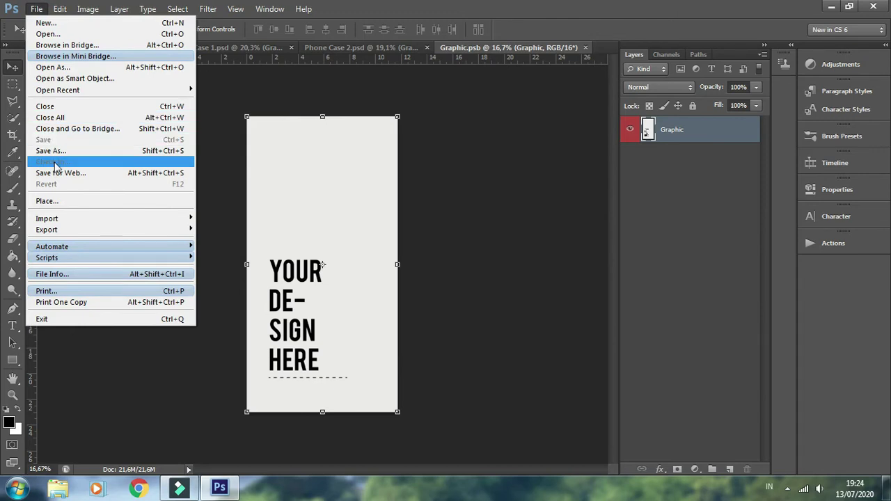
pyautogui.click(46, 202)
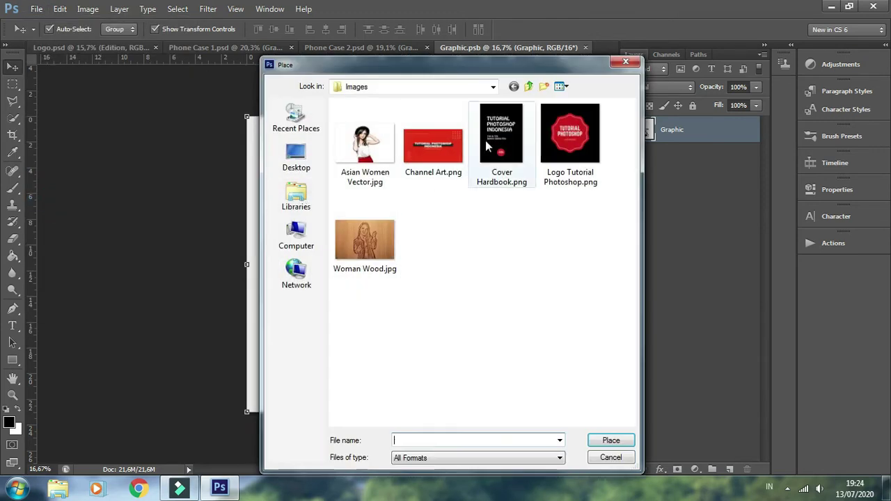
pyautogui.doubleClick(368, 162)
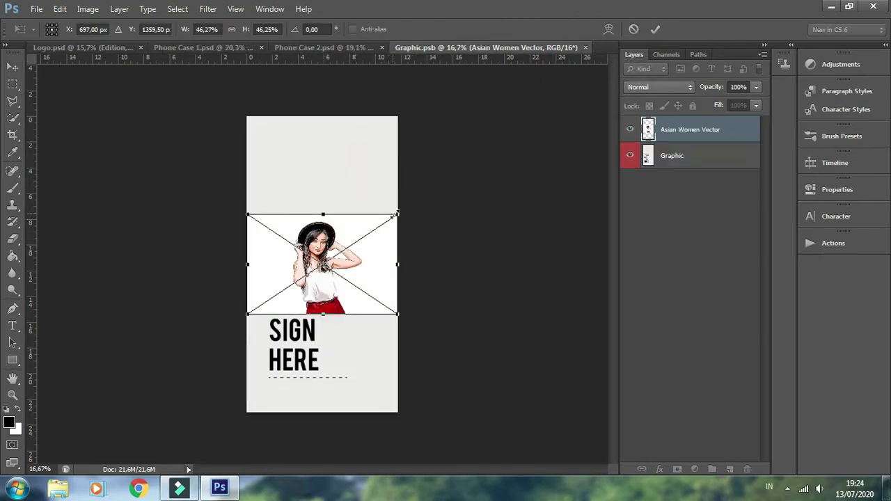
pyautogui.moveTo(399, 212); pyautogui.dragTo(563, 134)
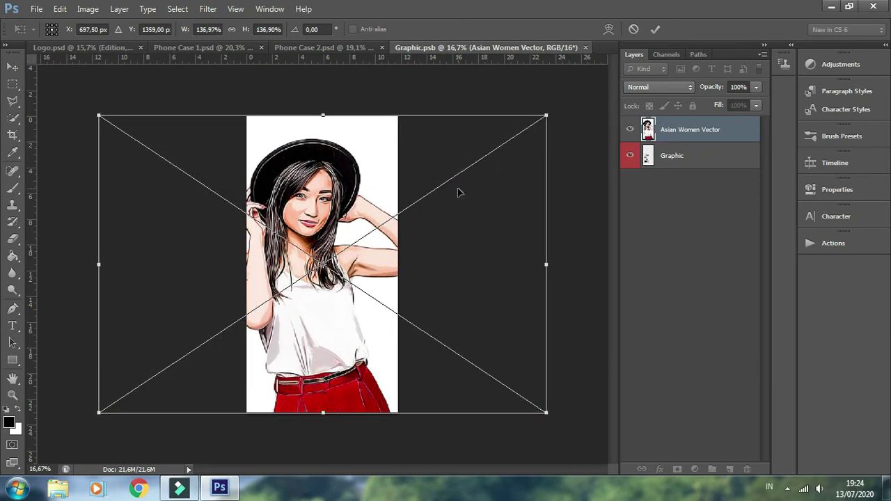
# Nudge the woman art slightly right, commit the placement, and save the smart object
pyautogui.press('Right')
pyautogui.press('Right')
pyautogui.press('Right')
pyautogui.press('Right')
pyautogui.press('Right')
pyautogui.press('Right')
pyautogui.press('Right')
pyautogui.press('Right')
pyautogui.press('Right')
pyautogui.press('Right')
pyautogui.press('Right')
pyautogui.press('Right')
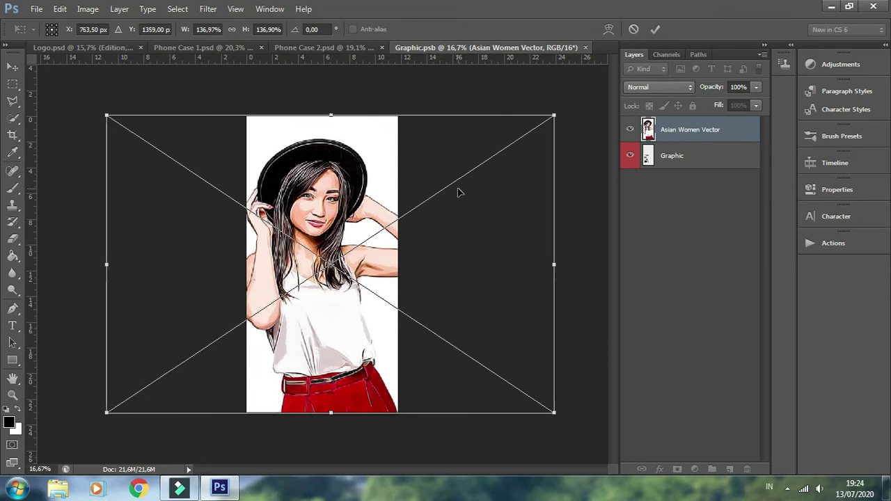
pyautogui.press('Right')
pyautogui.press('Right')
pyautogui.press('Right')
pyautogui.press('Right')
pyautogui.press('Right')
pyautogui.press('Right')
pyautogui.press('Right')
pyautogui.press('Right')
pyautogui.press('Right')
pyautogui.press('Right')
pyautogui.press('Right')
pyautogui.press('Right')
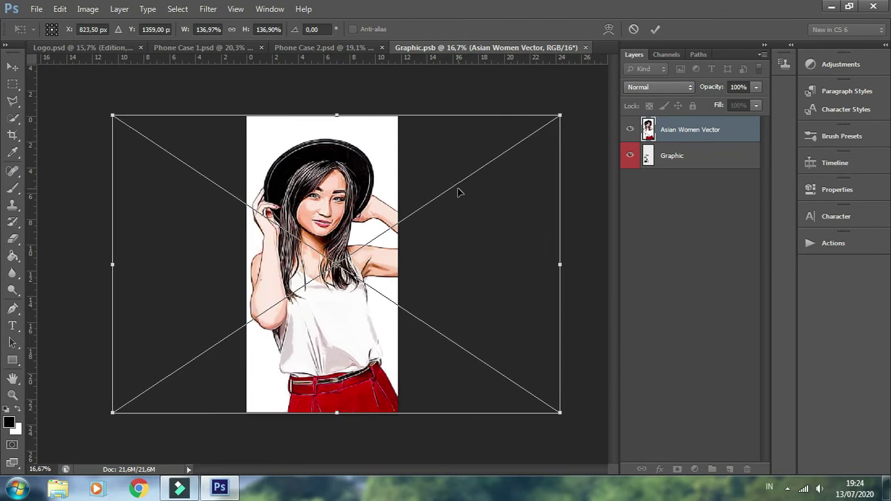
pyautogui.press('Return')
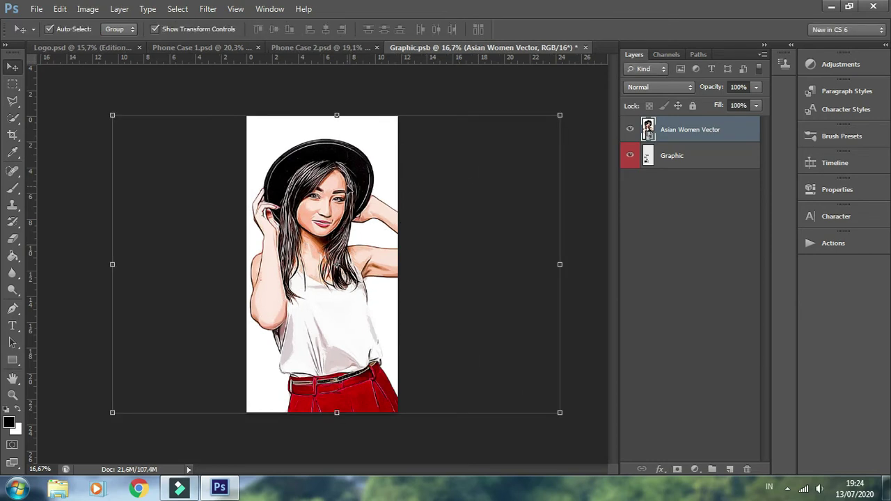
pyautogui.hotkey('ctrl', 's')
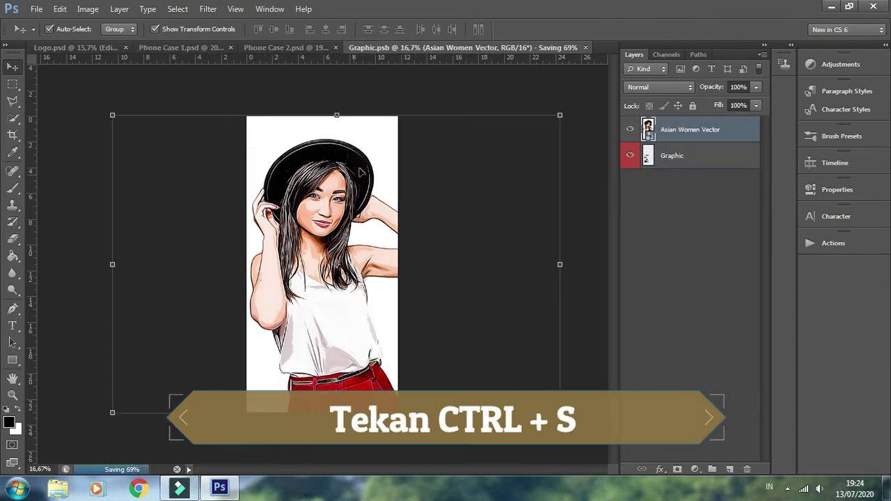
# Check the Phone Case 2 result, then close Graphic.psb and Phone Case 2 without saving
pyautogui.click(341, 49)
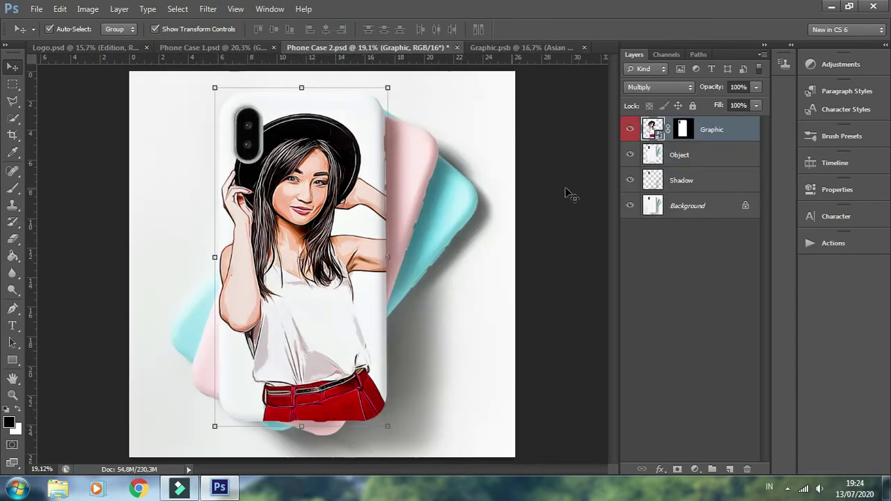
pyautogui.click(672, 189)
pyautogui.click(678, 207)
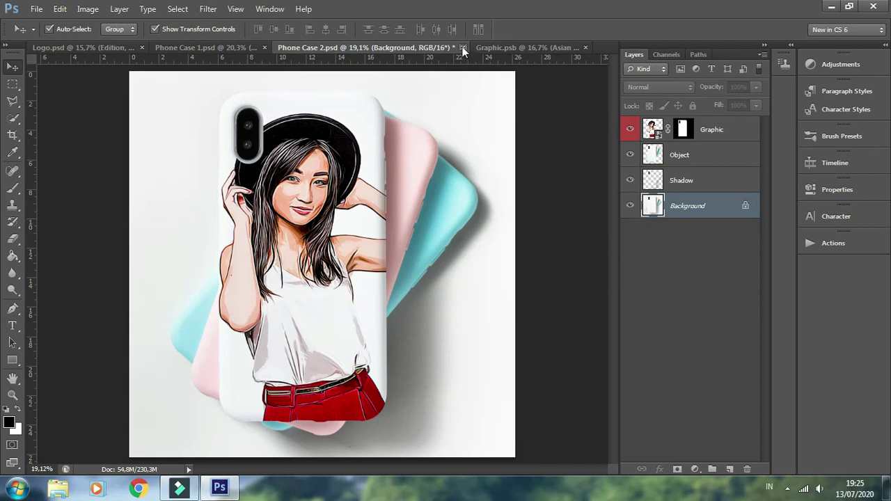
pyautogui.click(583, 47)
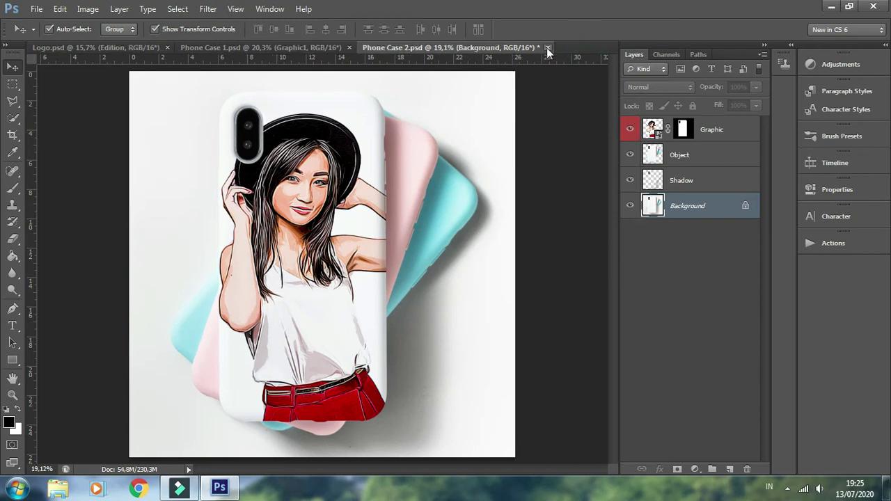
pyautogui.click(547, 47)
pyautogui.click(447, 193)
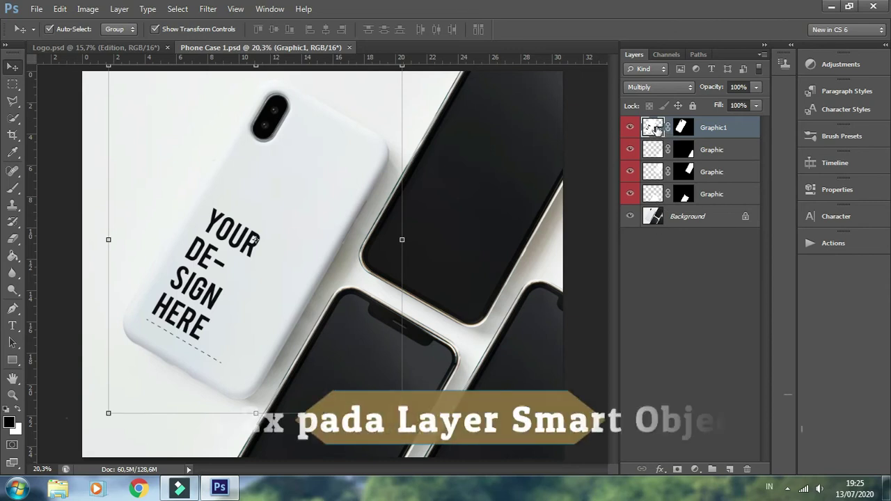
# Place the Woman Wood engraving in the Graphic1 smart object, enlarged to fill the case
pyautogui.doubleClick(655, 129)
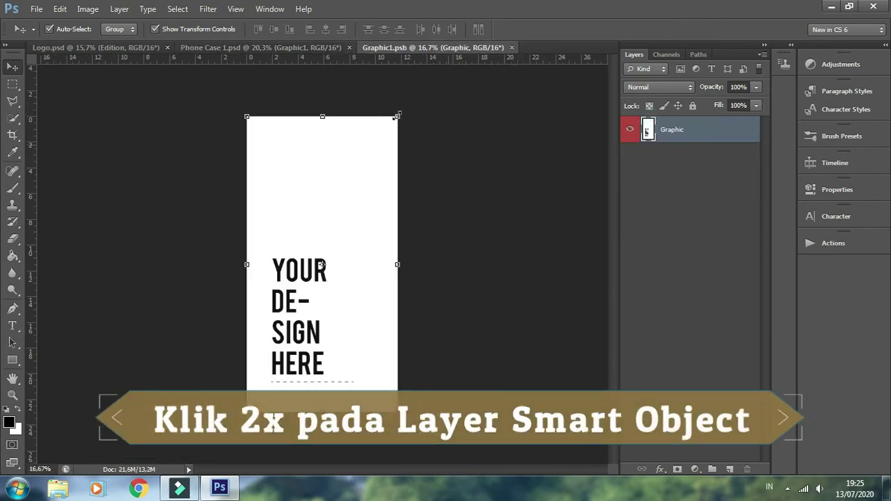
pyautogui.click(36, 9)
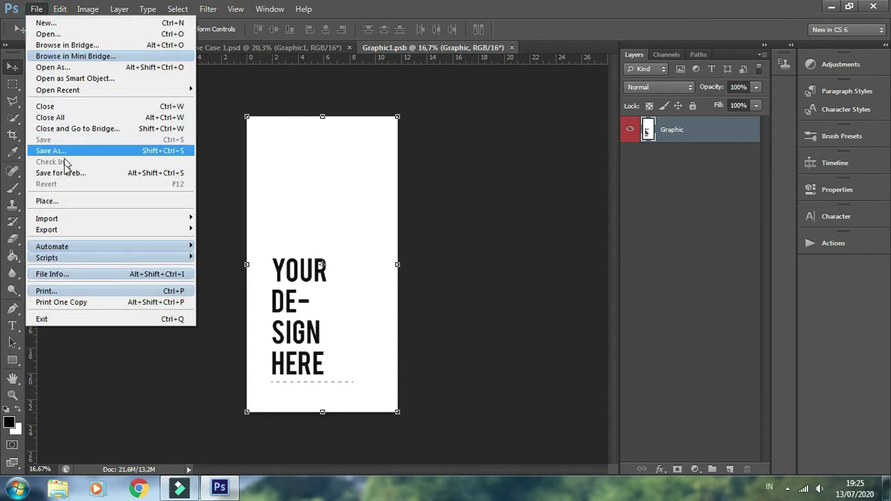
pyautogui.click(71, 201)
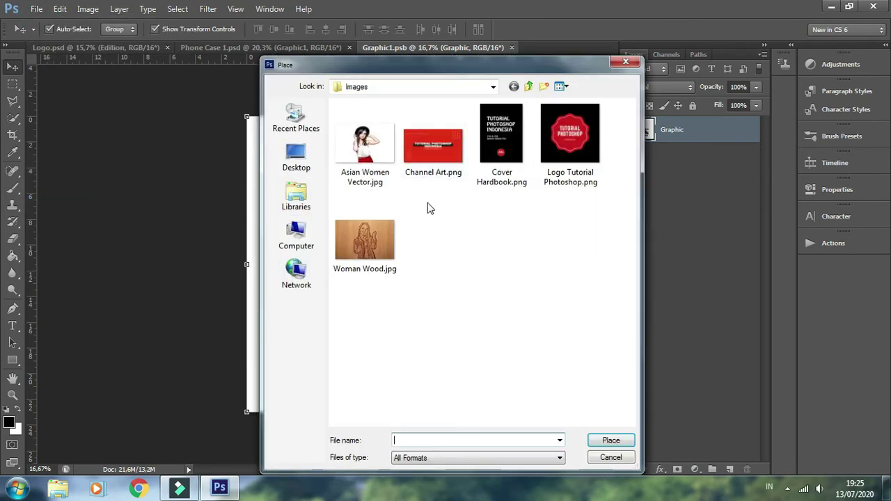
pyautogui.doubleClick(377, 235)
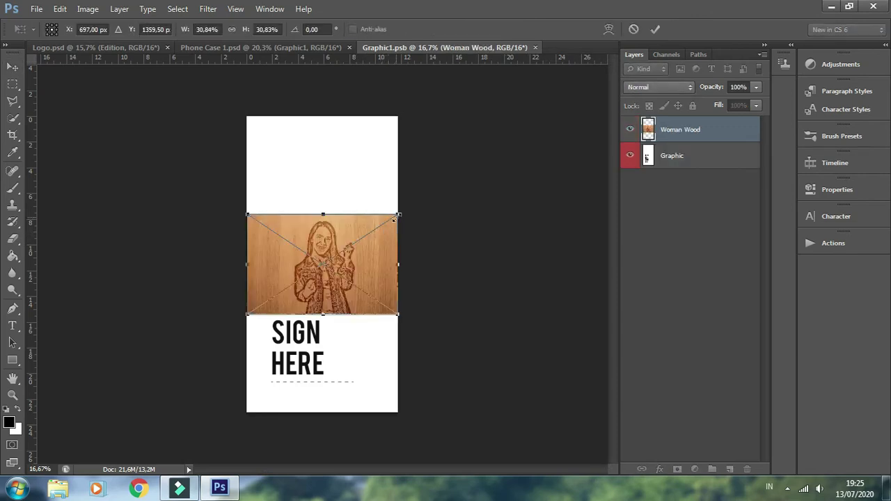
pyautogui.moveTo(396, 218); pyautogui.dragTo(569, 154)
# Commit and save the engraving, review Phone Case 1, then close both documents without saving
pyautogui.press('Return')
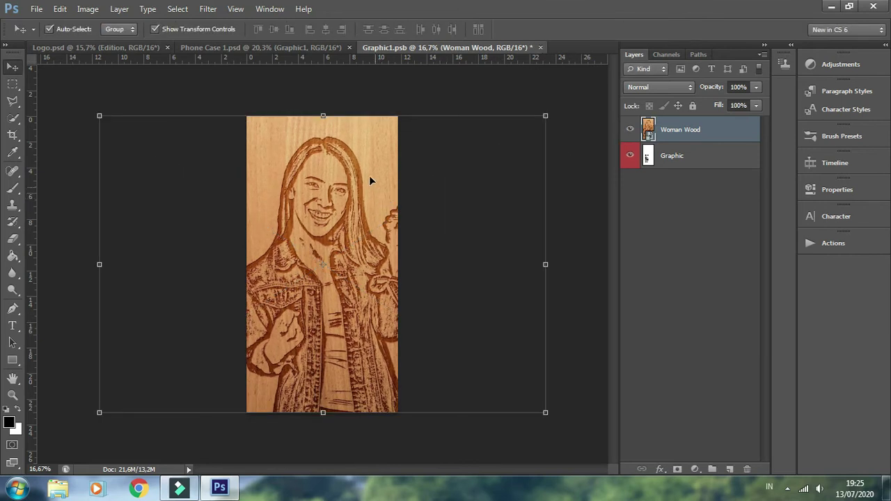
pyautogui.hotkey('ctrl', 's')
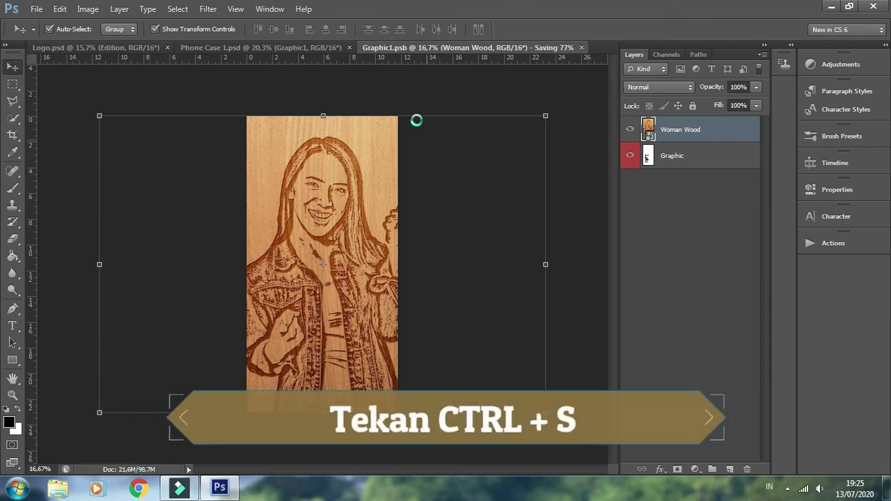
pyautogui.click(326, 51)
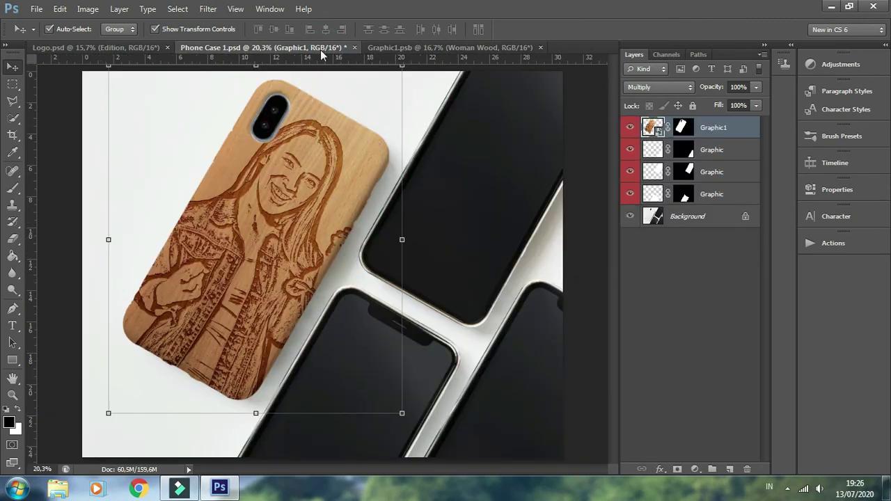
pyautogui.click(541, 48)
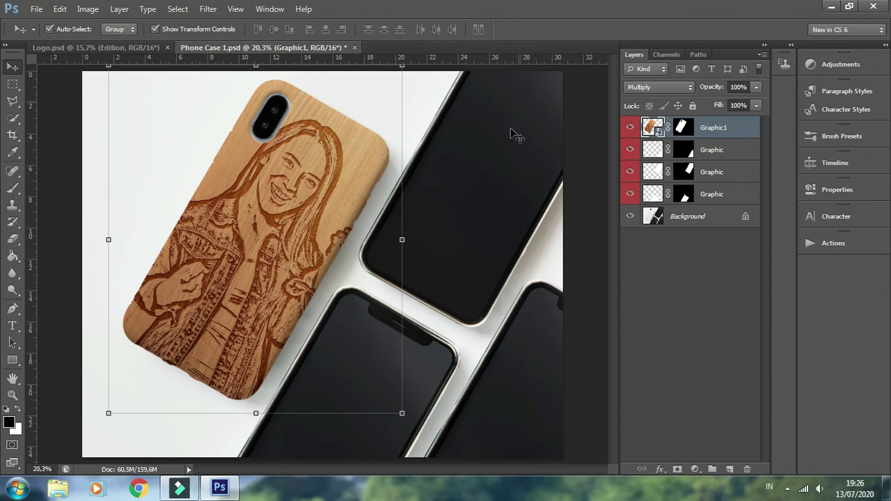
pyautogui.click(354, 48)
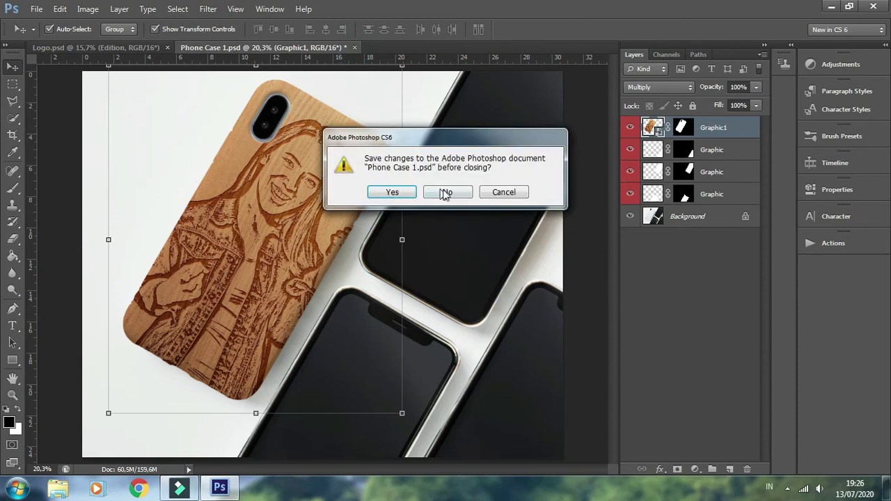
pyautogui.click(448, 193)
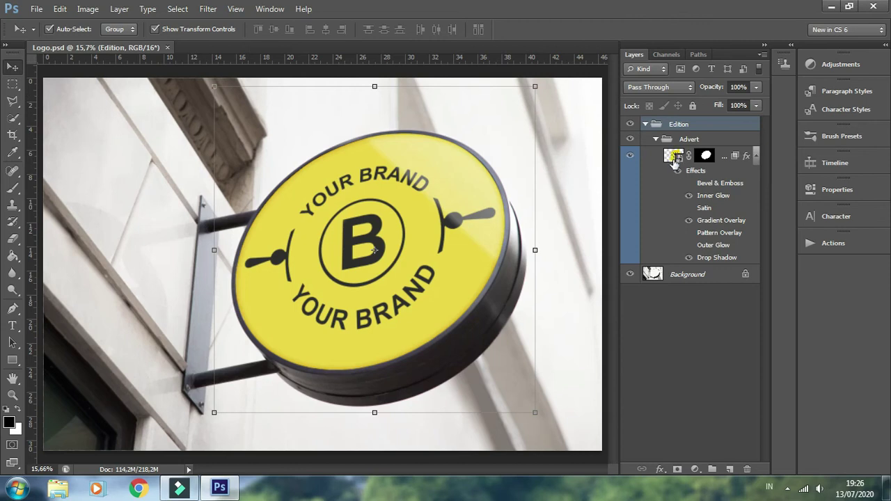
# Place Logo Tutorial Photoshop over the yellow design in the sign's smart object, save, and return to Logo.psd
pyautogui.doubleClick(674, 156)
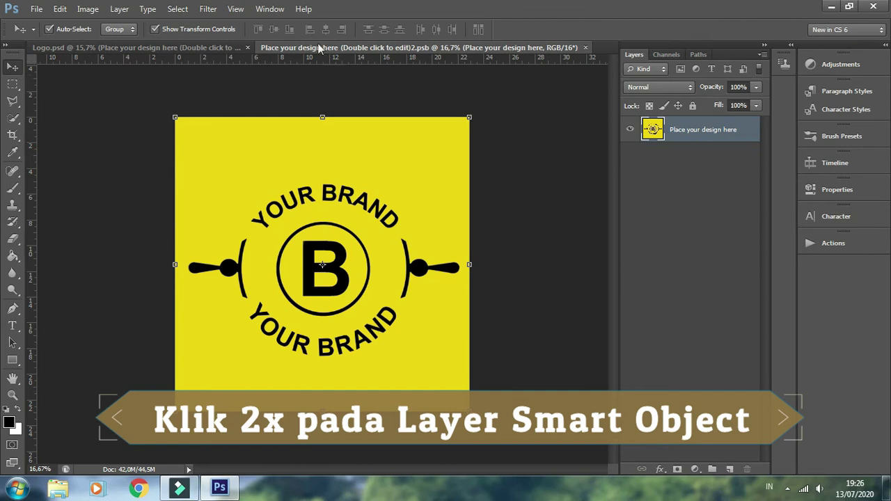
pyautogui.click(37, 9)
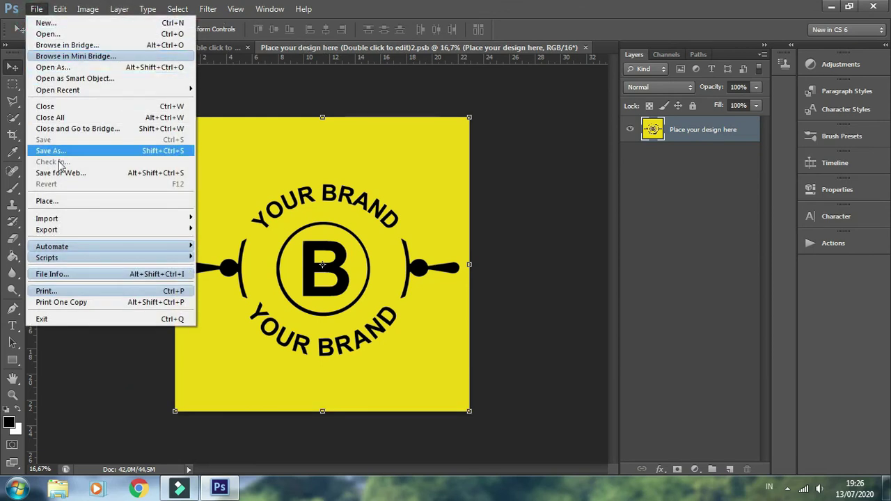
pyautogui.click(70, 201)
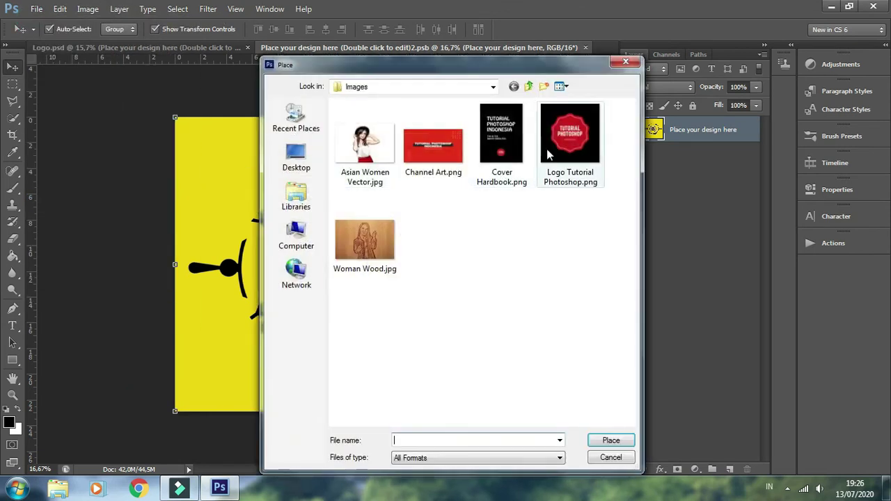
pyautogui.doubleClick(558, 143)
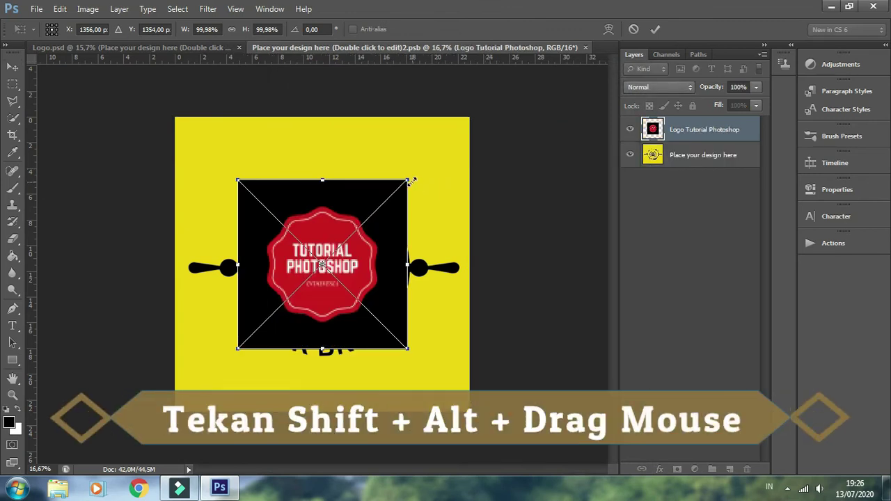
pyautogui.moveTo(409, 180); pyautogui.dragTo(492, 135)
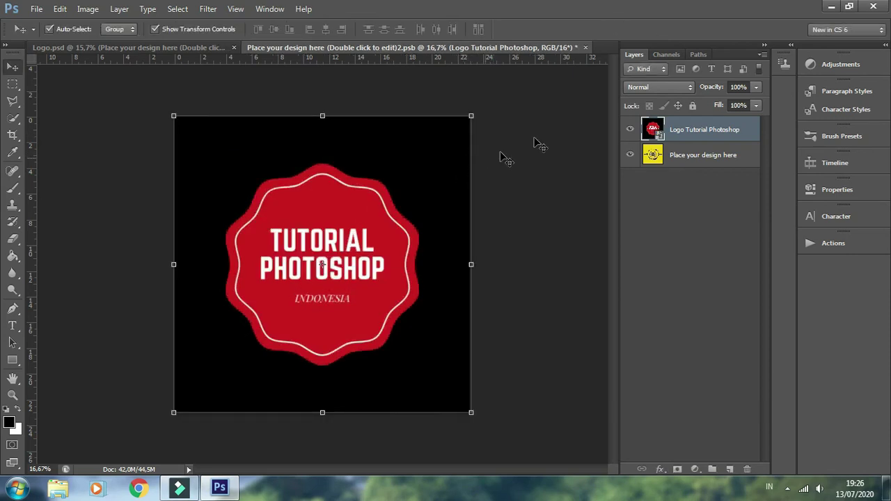
pyautogui.hotkey('ctrl', 's')
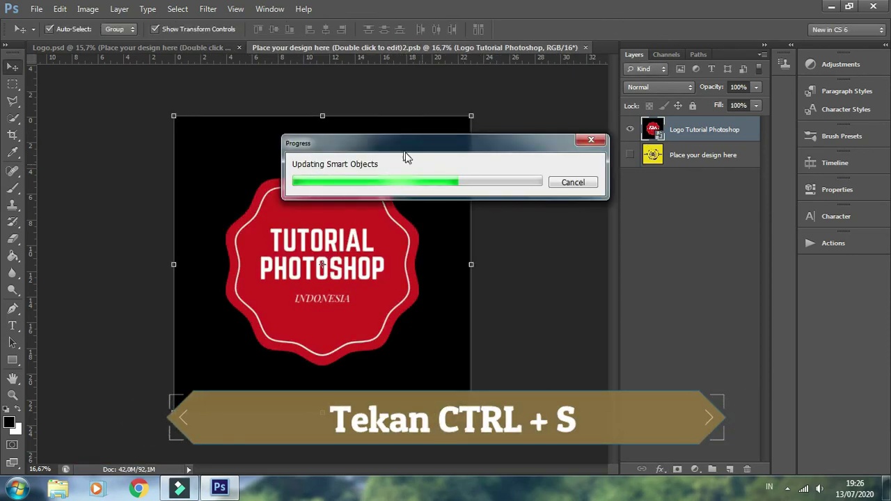
pyautogui.click(209, 49)
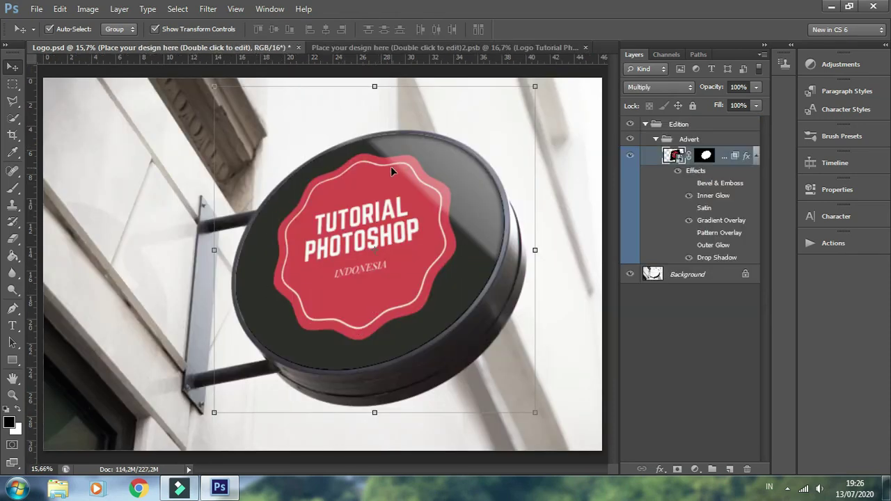
# Preview Bevel & Emboss, Satin and Pattern Overlay, leaving Outer Glow and Drop Shadow on
pyautogui.click(689, 183)
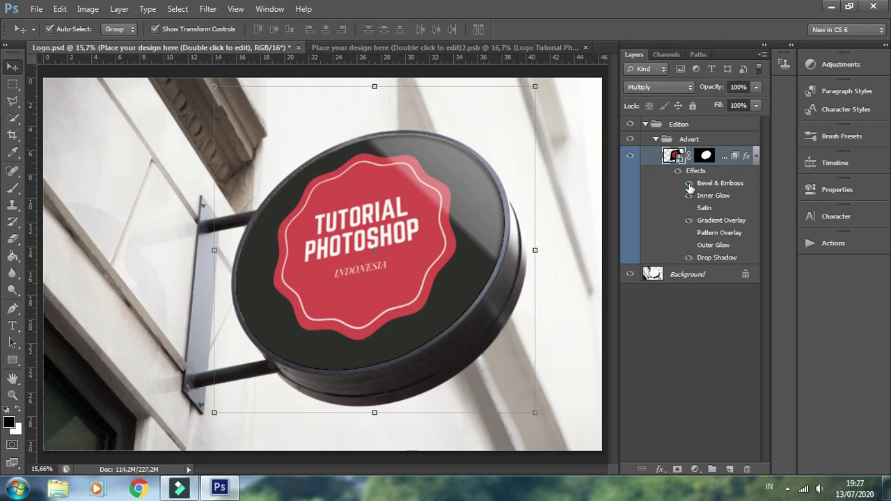
pyautogui.click(689, 183)
pyautogui.click(689, 208)
pyautogui.click(688, 208)
pyautogui.click(689, 233)
pyautogui.click(689, 233)
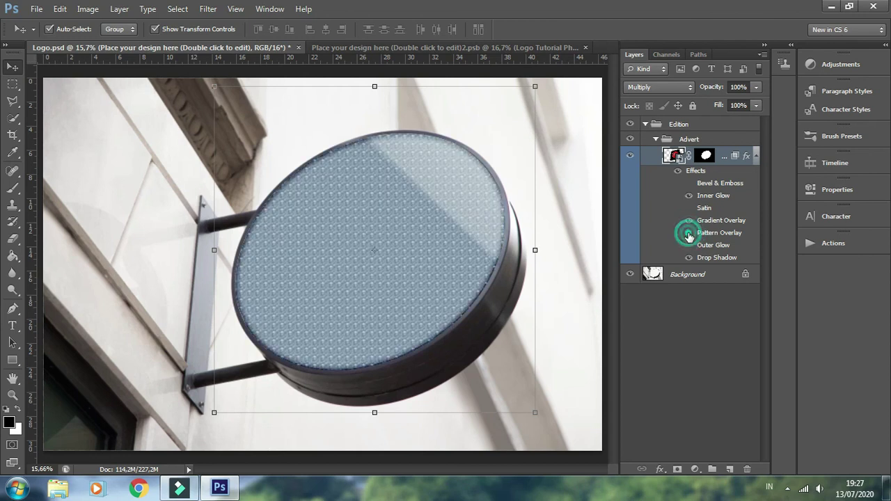
pyautogui.click(688, 245)
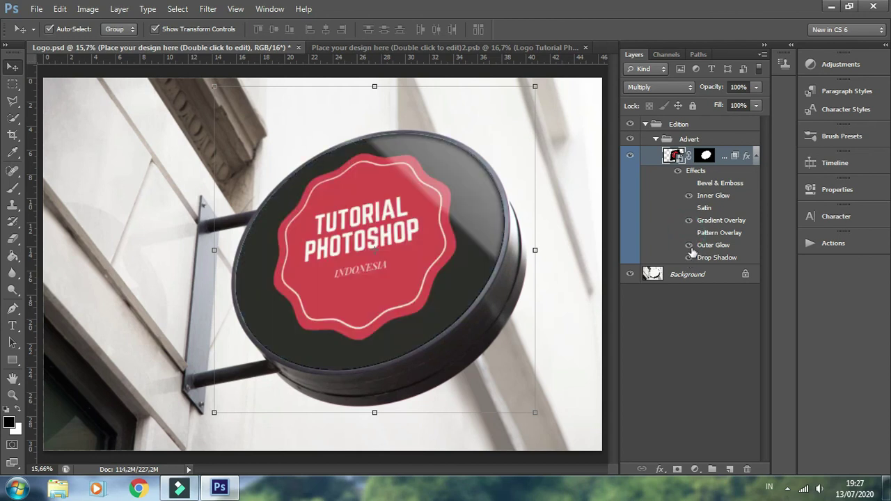
pyautogui.click(689, 258)
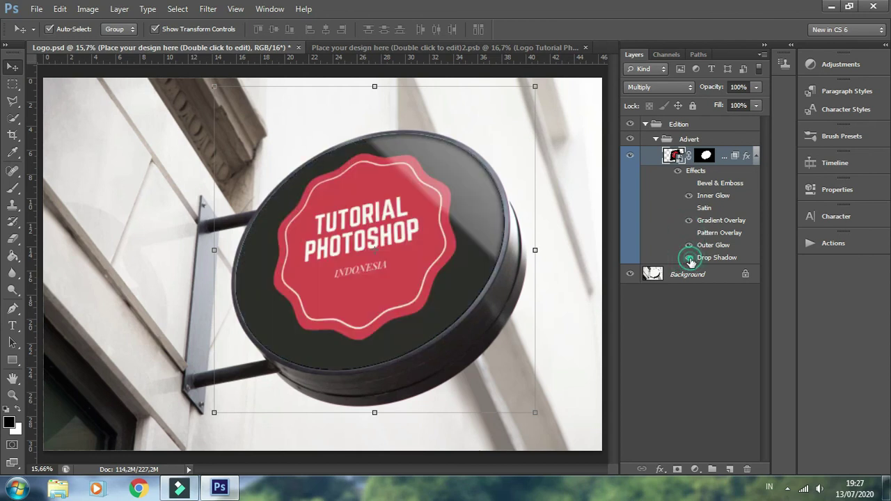